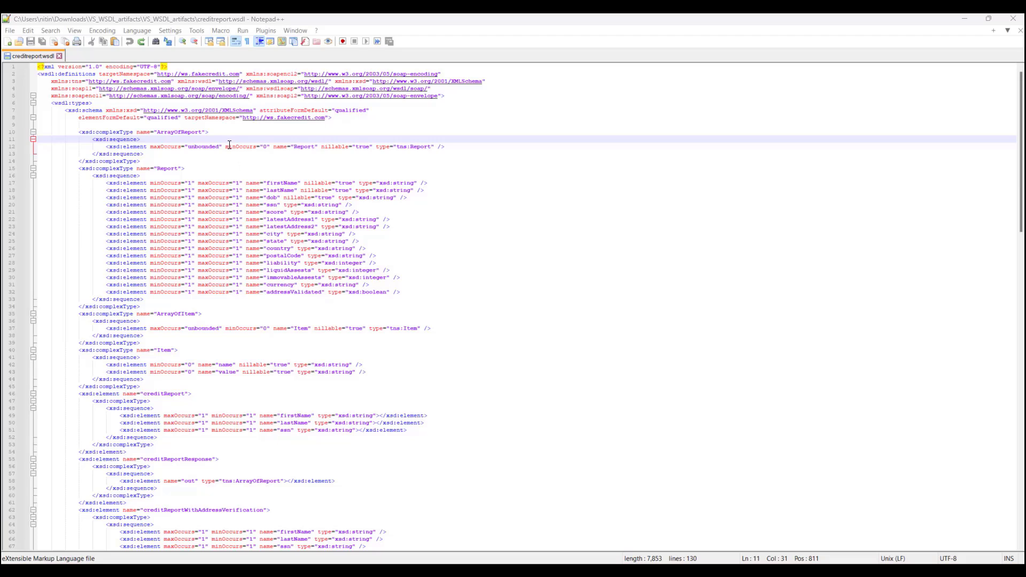
Switch from the WSDL file to the DevTest Portal and choose Specifications as the method for creating the virtual service
double_click(344, 184)
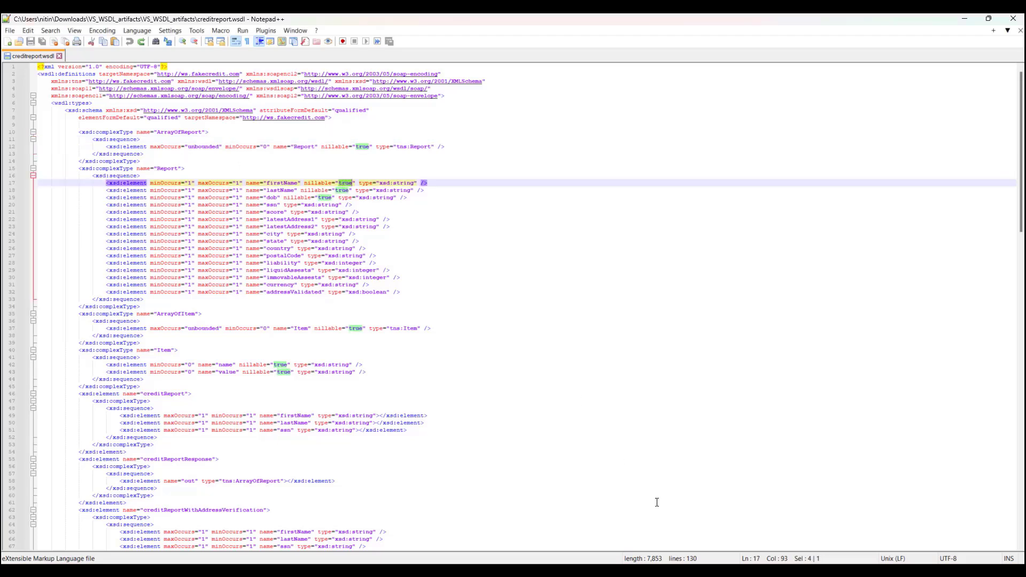
mouse_move(538, 571)
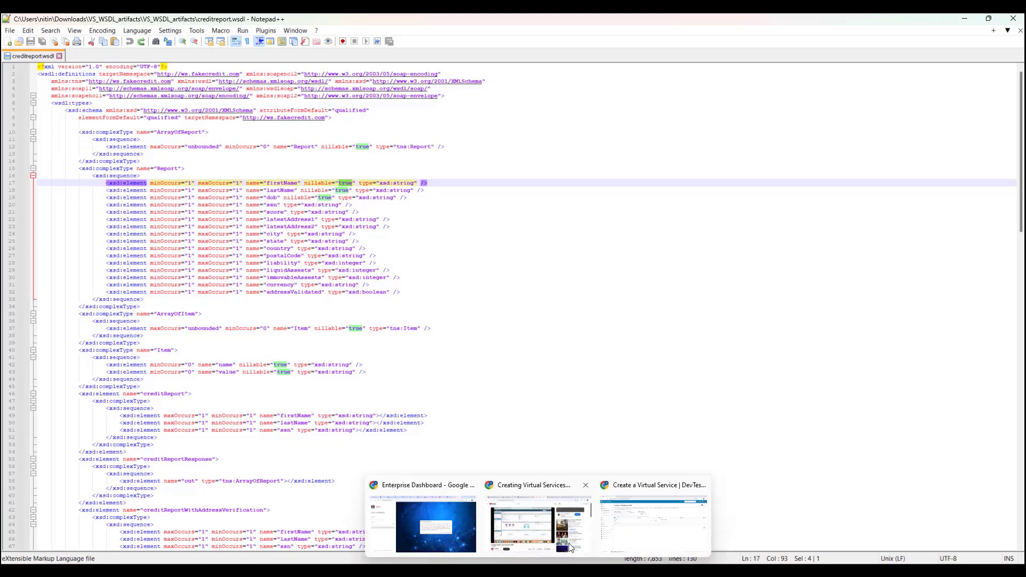
left_click(628, 535)
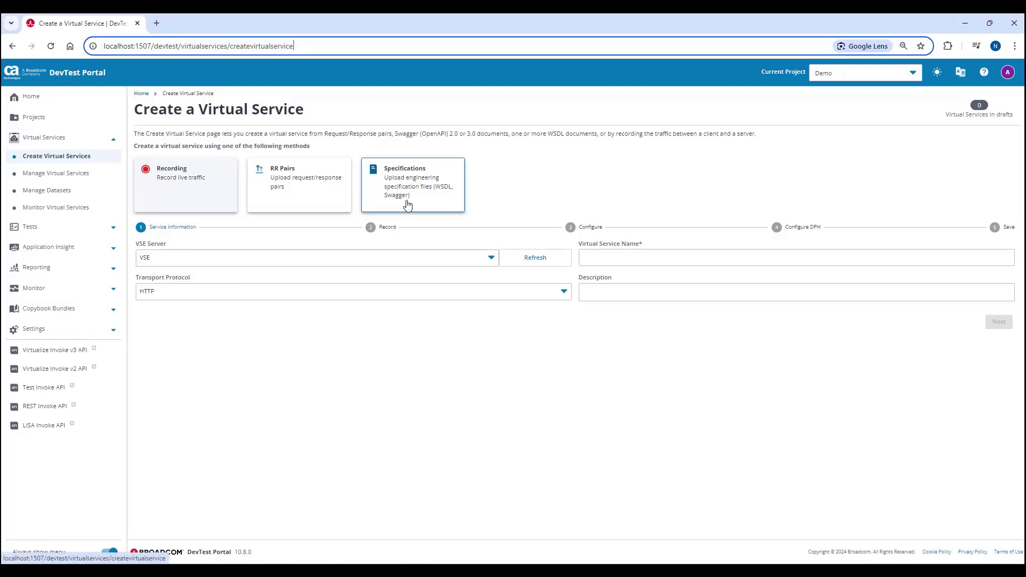
left_click(409, 194)
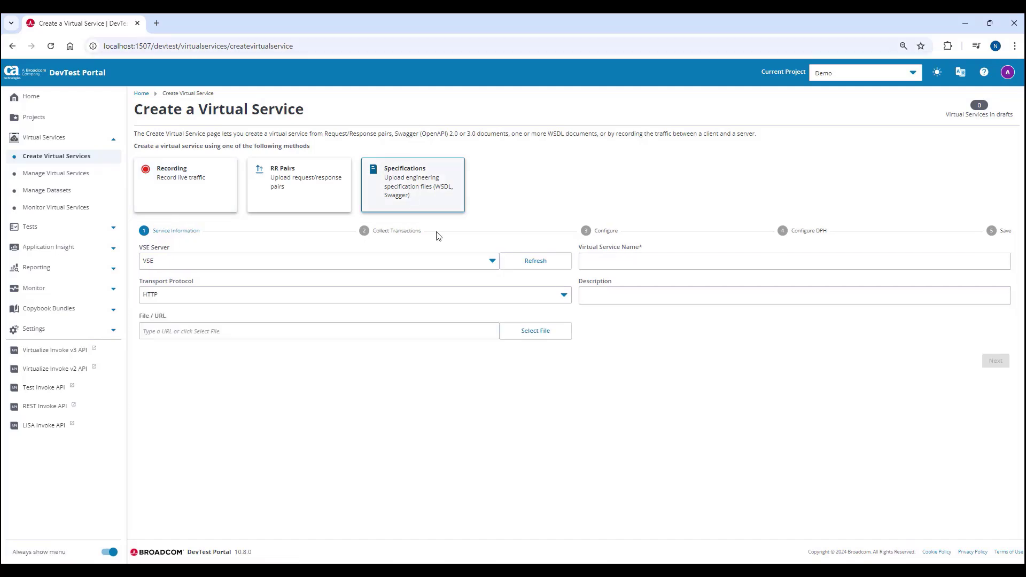
Name the virtual service WSDL and give it the description "VS by WSDL"
left_click(624, 262)
type("WSDL")
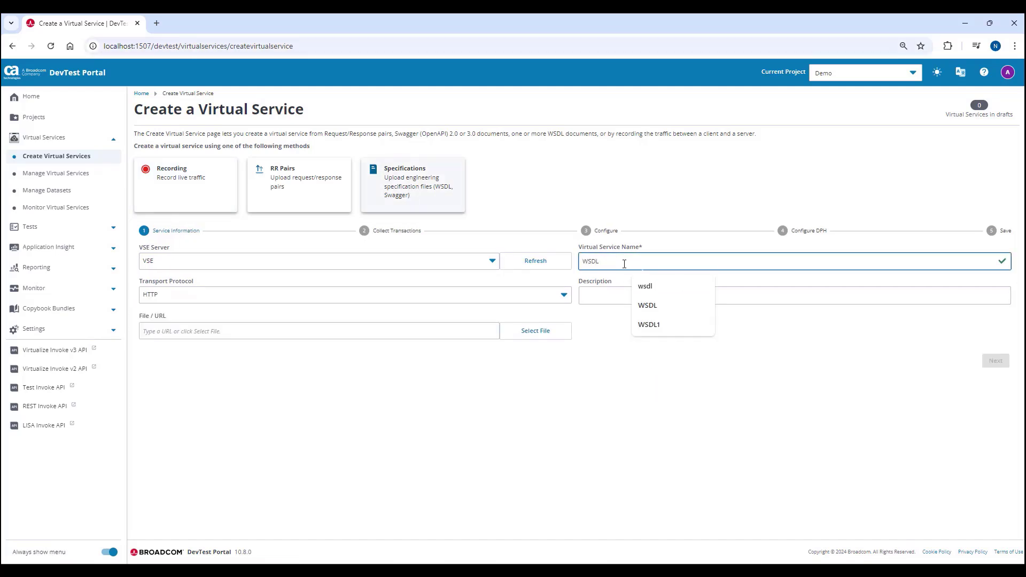
left_click(604, 362)
left_click(615, 297)
type("VS by WSDL")
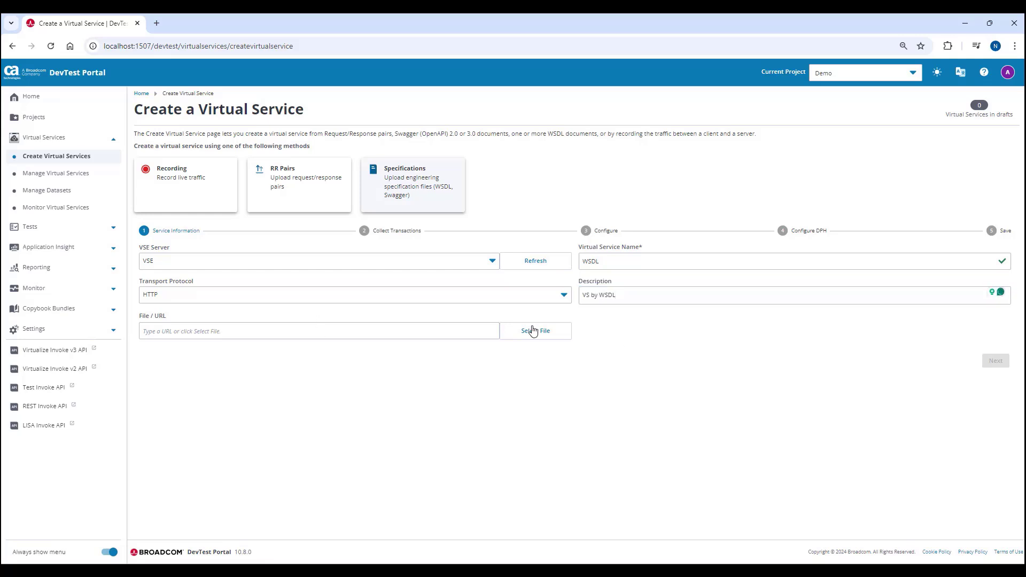
Load creditreport.wsdl as the specification file and apply the CreditReportService connection with the creditReport operation selected
left_click(534, 330)
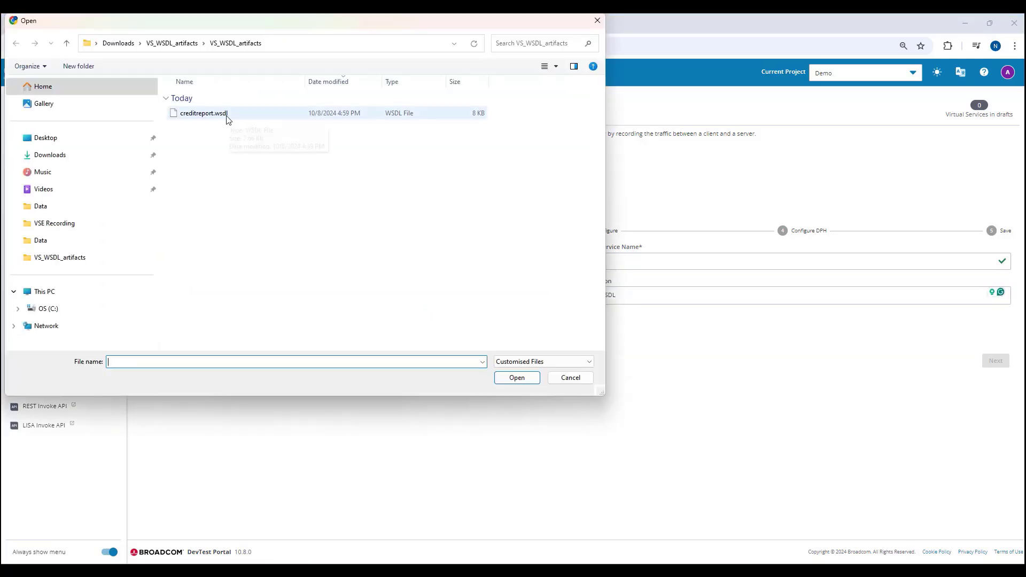
double_click(227, 113)
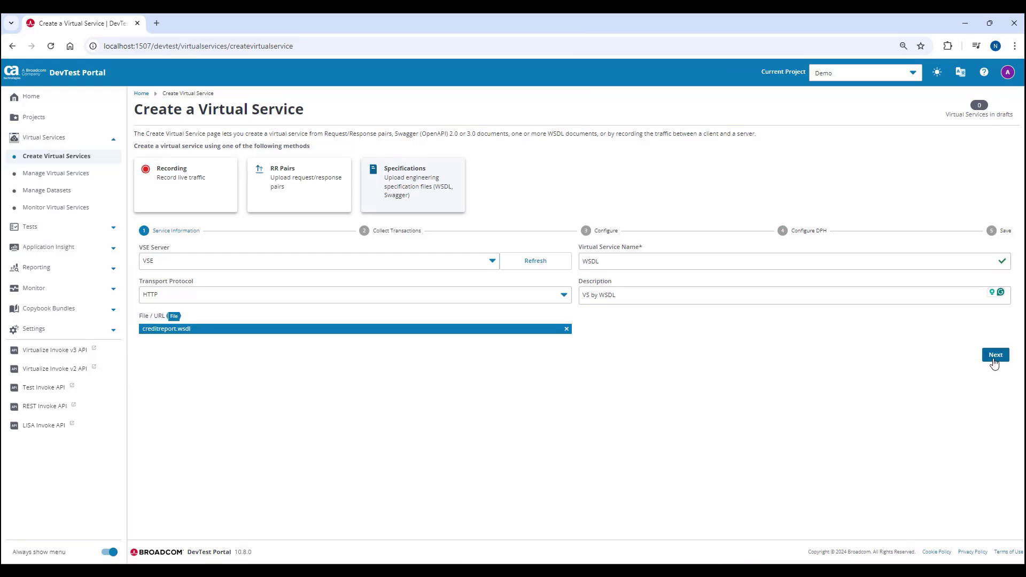
left_click(994, 357)
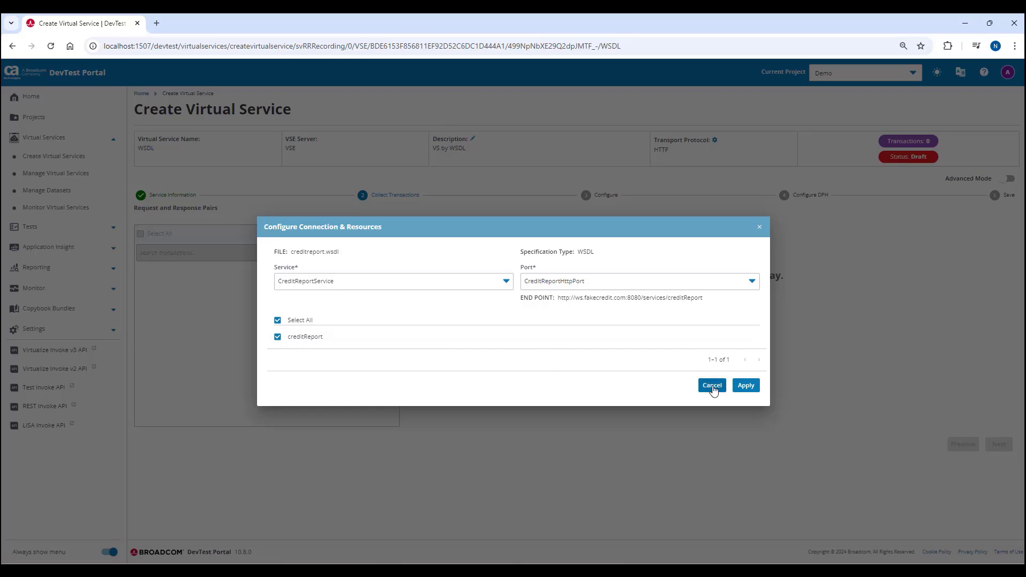
left_click(747, 389)
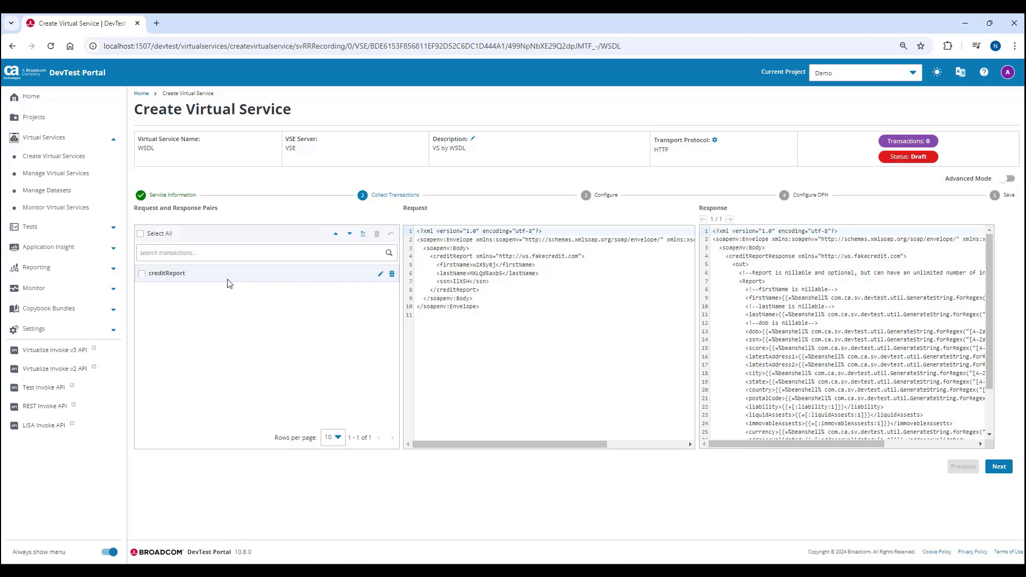
Review the generated creditReport request and response, and accept Web Services (SOAP) as the request data protocol
left_click_drag(417, 264, 505, 281)
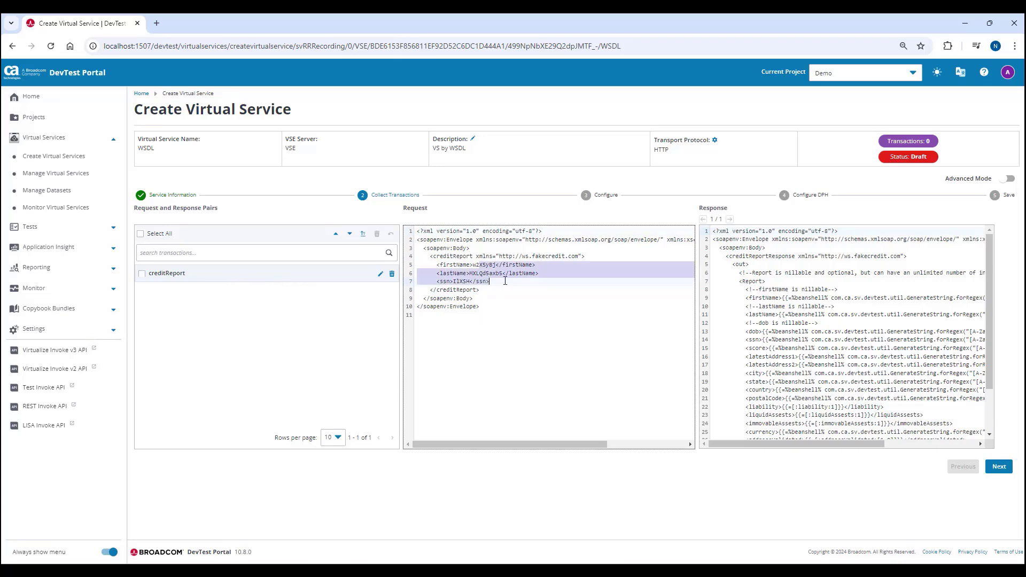
left_click_drag(775, 316, 790, 345)
left_click(789, 372)
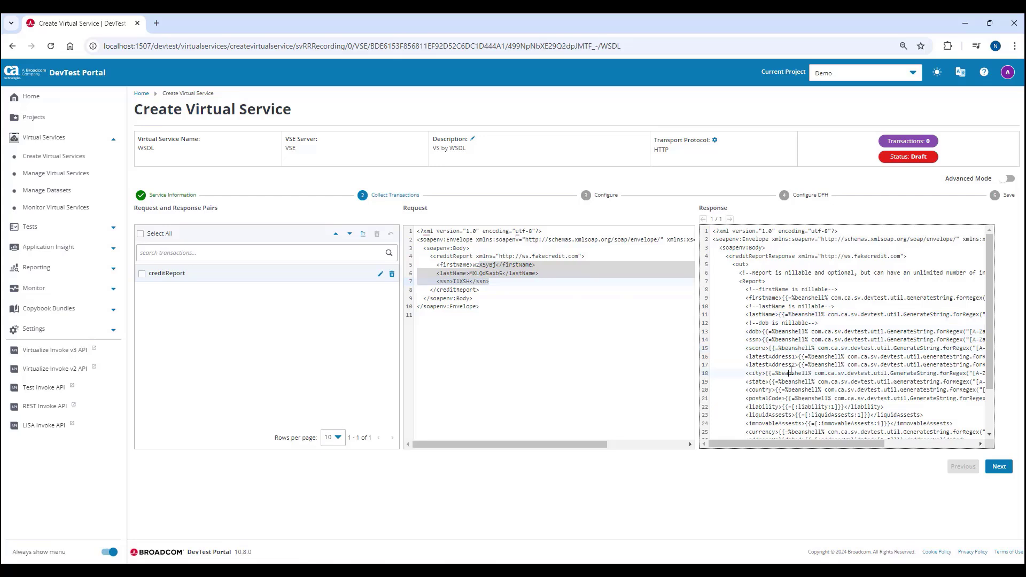
scroll(943, 405, "down", 2)
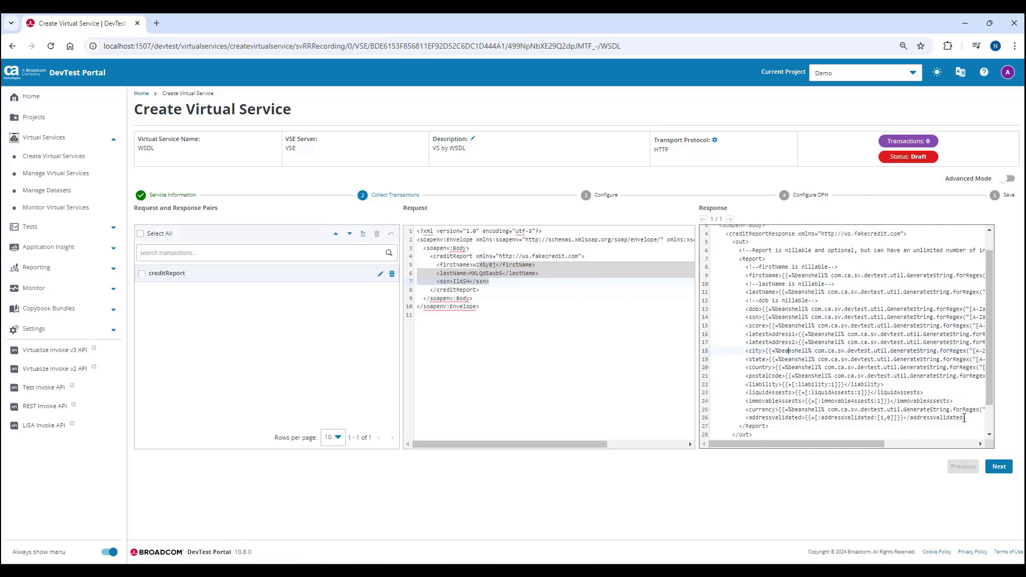
left_click(999, 467)
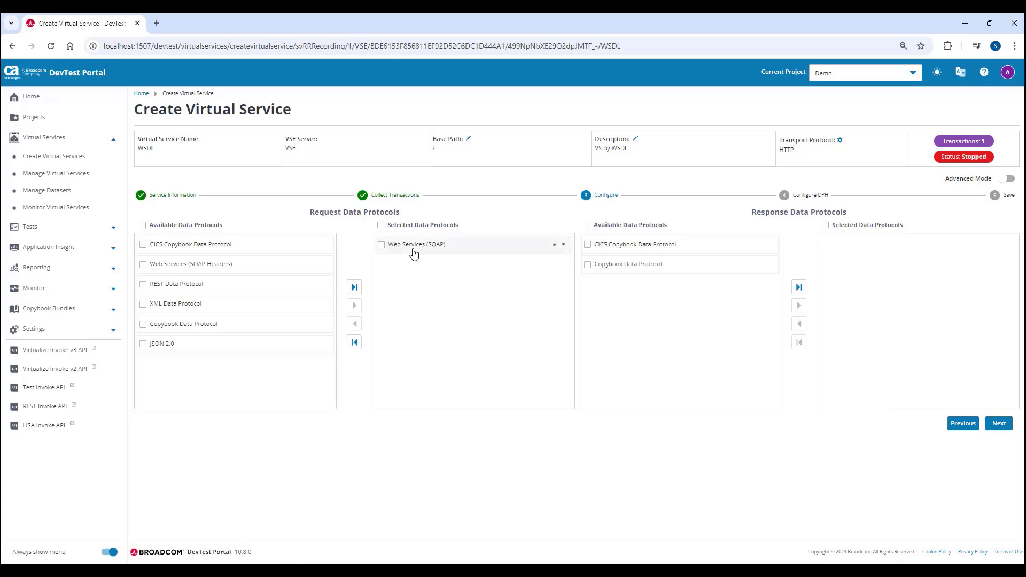
left_click(414, 254)
left_click(991, 423)
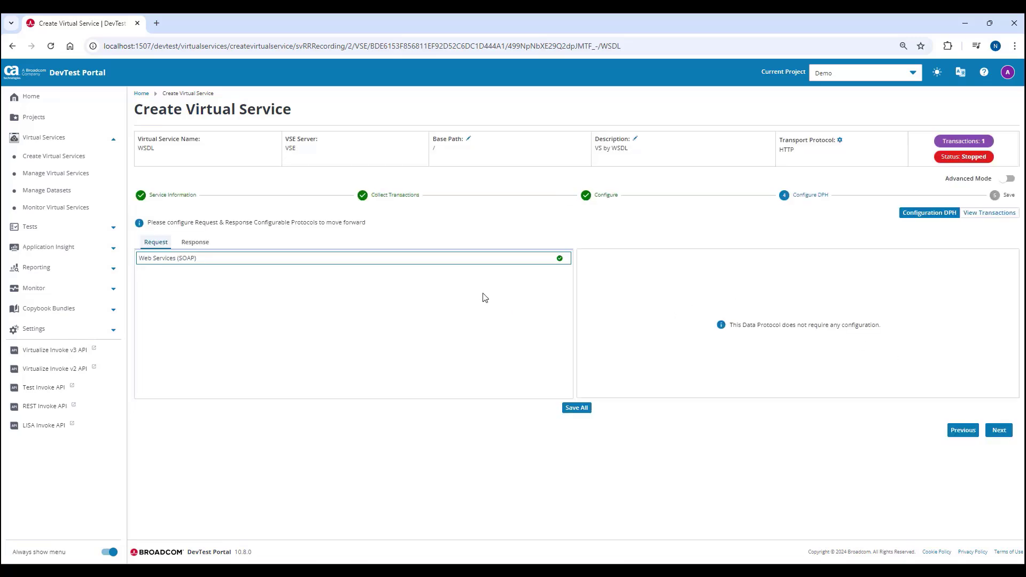
Set the VSE Server port to 8002 in the transport protocol settings
left_click(840, 141)
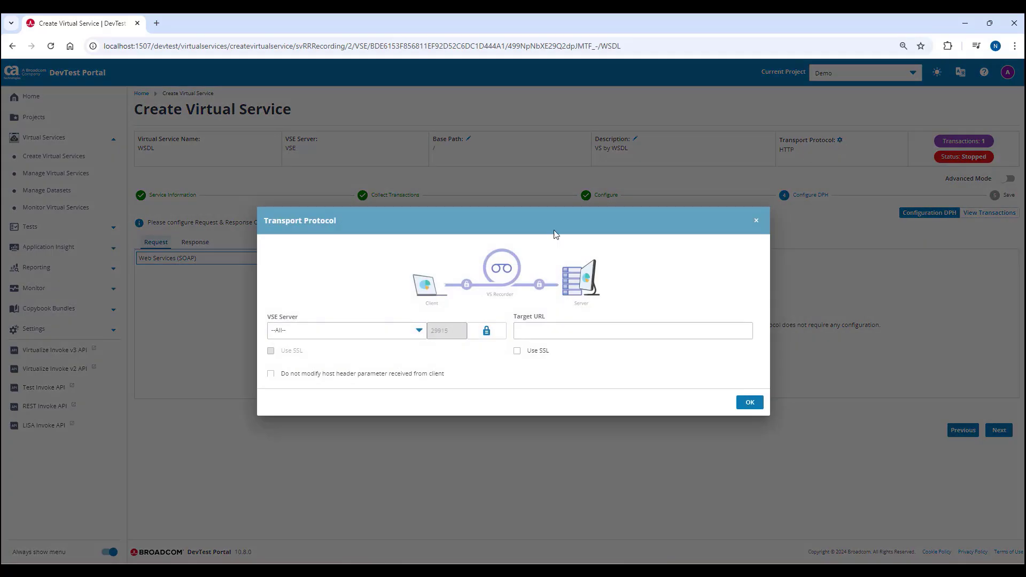
double_click(451, 330)
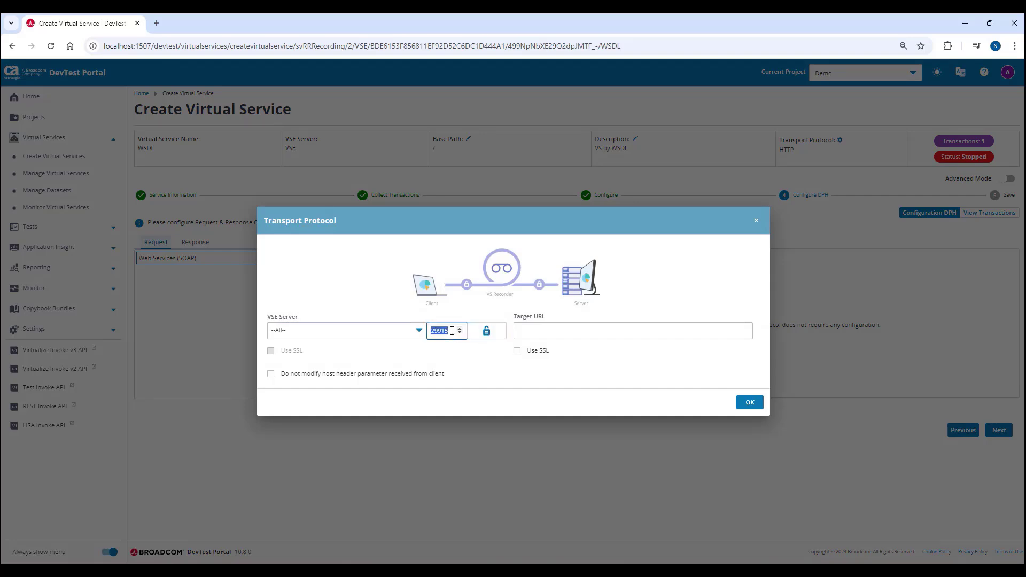
type("8002")
left_click(750, 402)
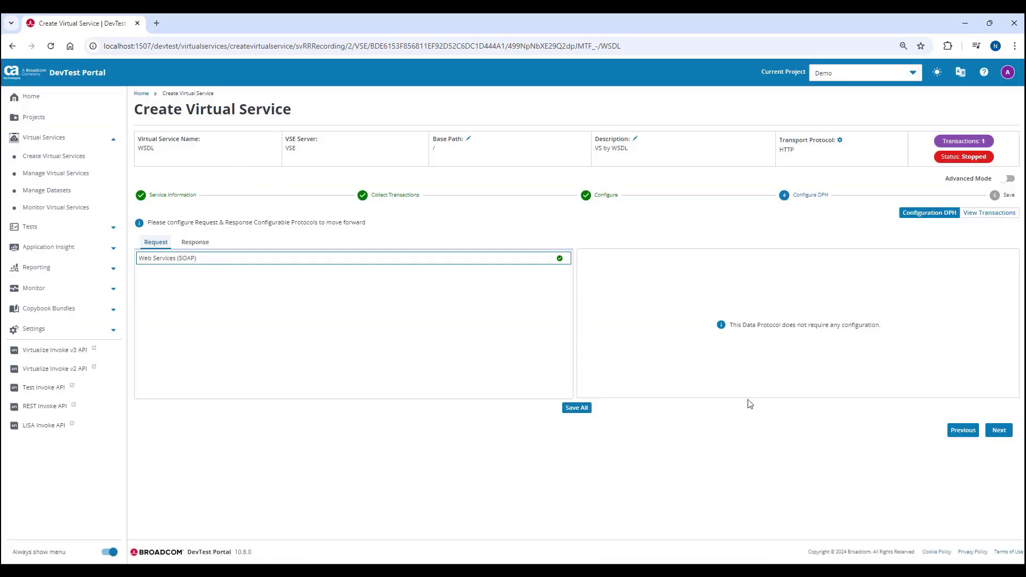
Finish the virtual service with the Save & Deploy Virtual Service option in the Demo project
left_click(1008, 431)
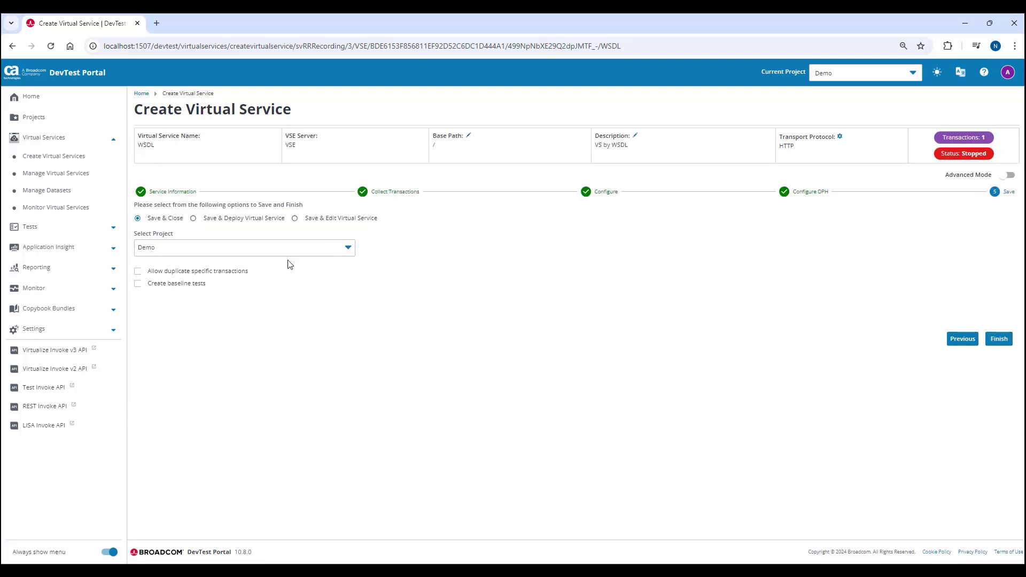
left_click(193, 218)
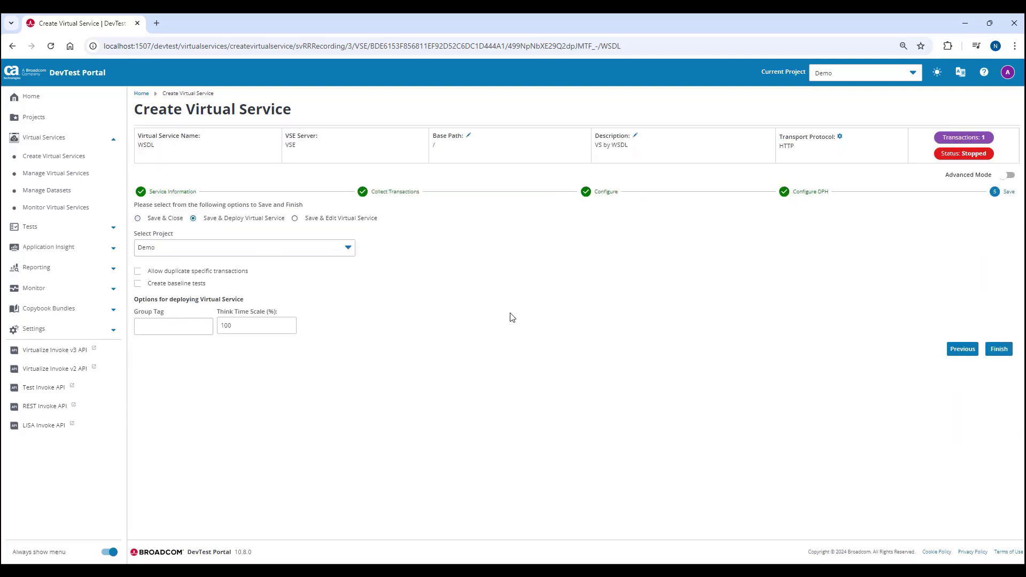
left_click(999, 351)
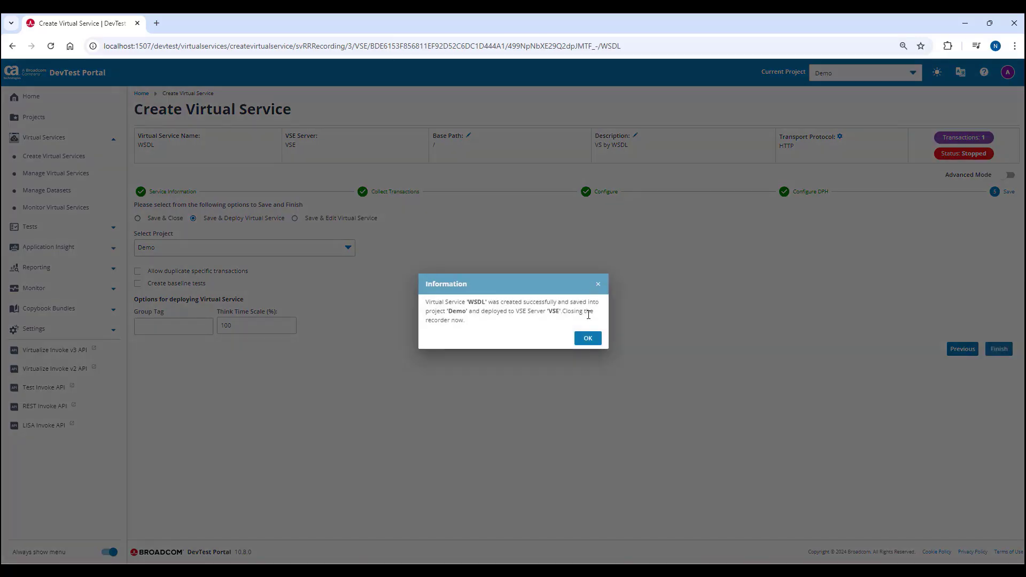
left_click(586, 342)
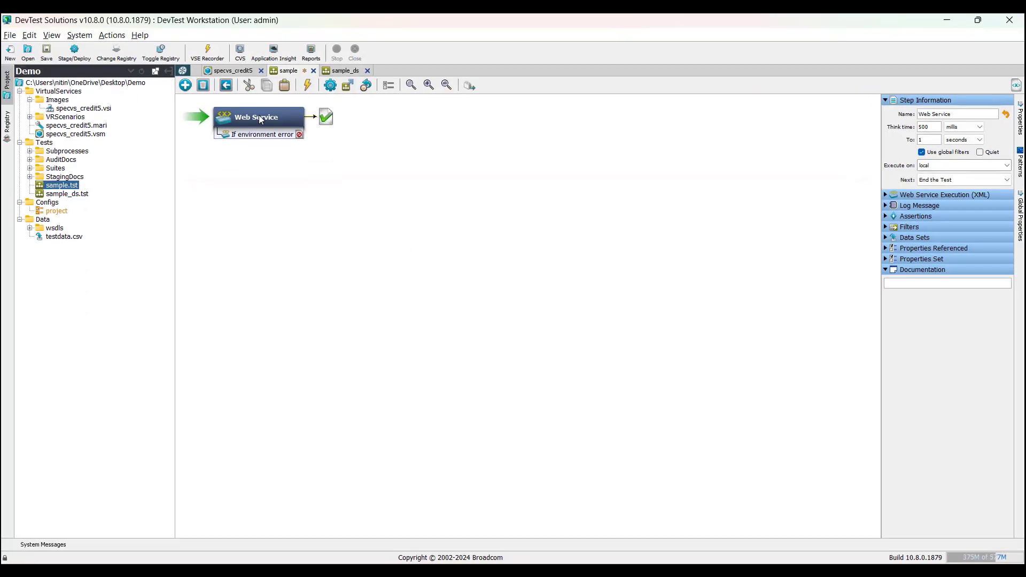
In DevTest Workstation, open the sample test's Web Service step, execute its creditReport request and inspect firstName in the response
double_click(260, 118)
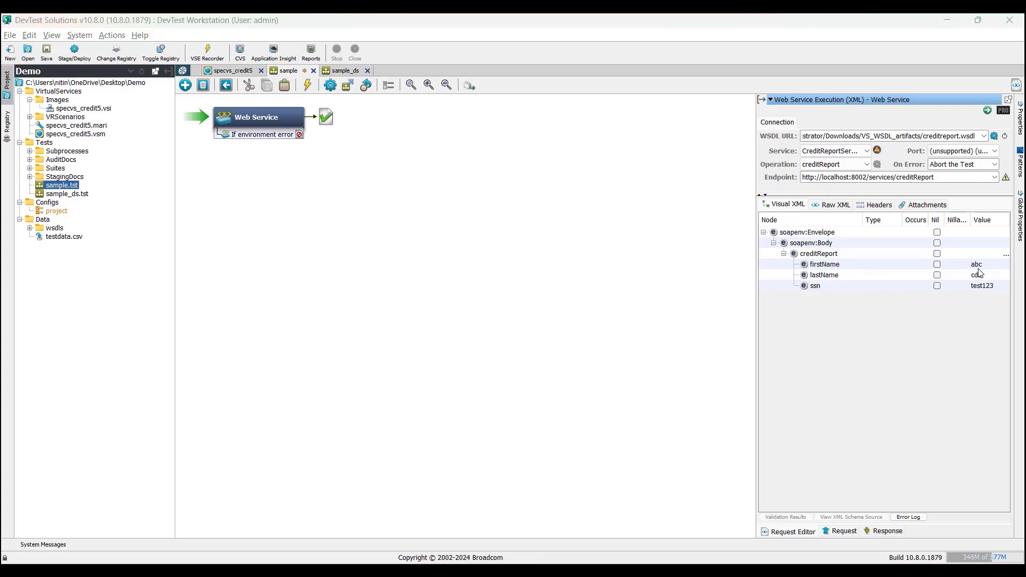
left_click(987, 110)
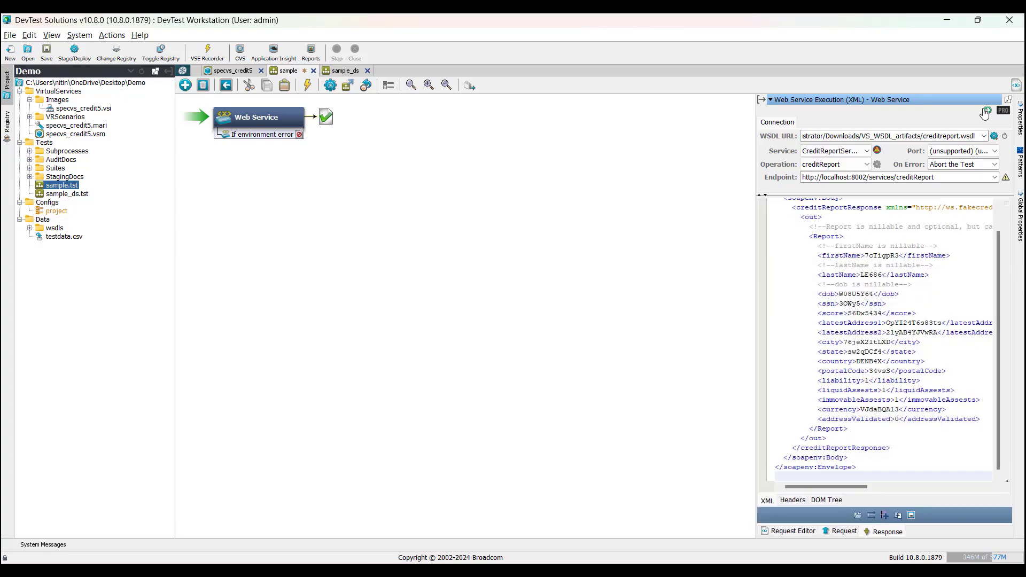
left_click(909, 256)
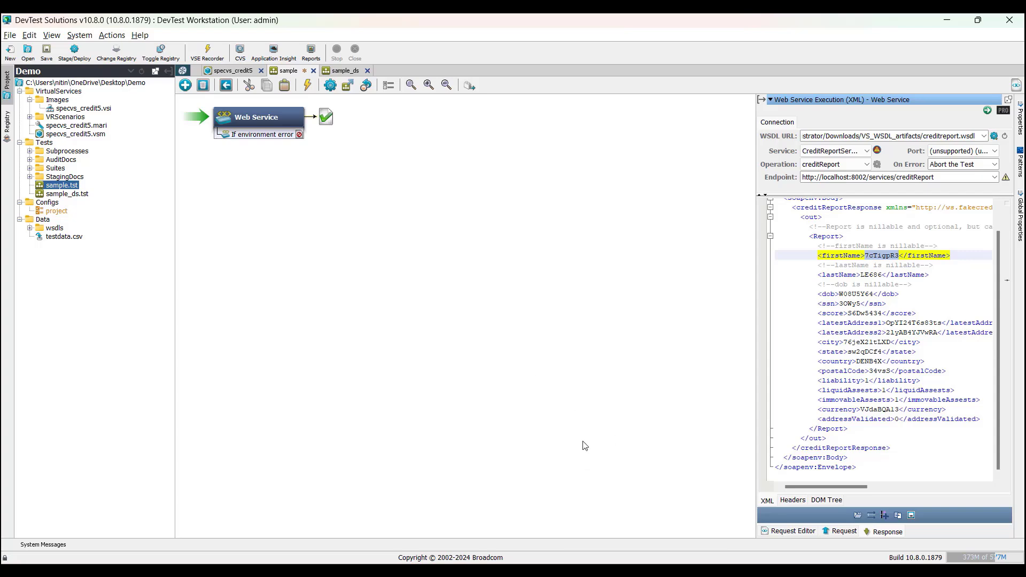
Examine the header fields and data rows of testdata.csv in Notepad, and minimize it
left_click(664, 538)
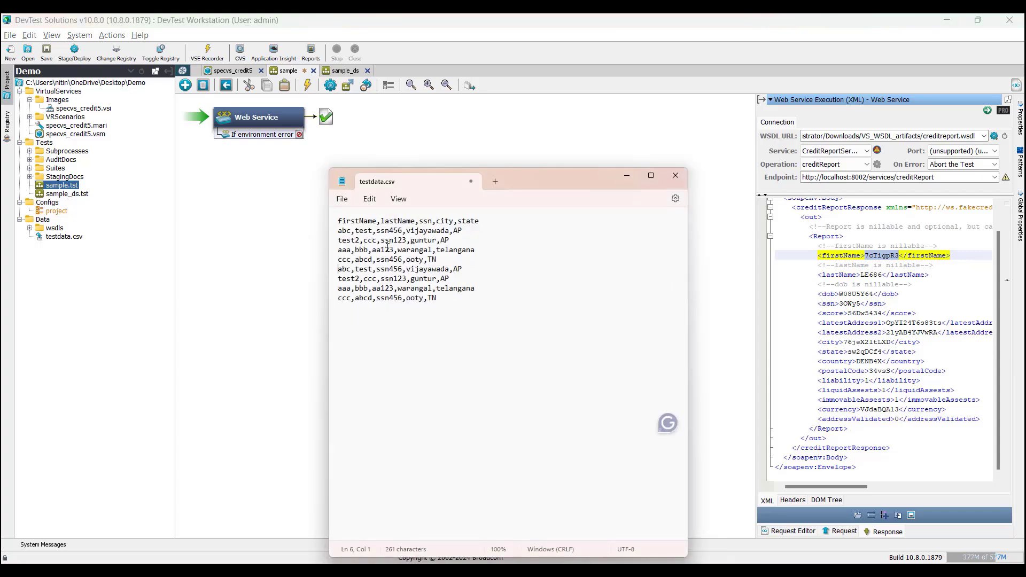
left_click_drag(340, 223, 476, 225)
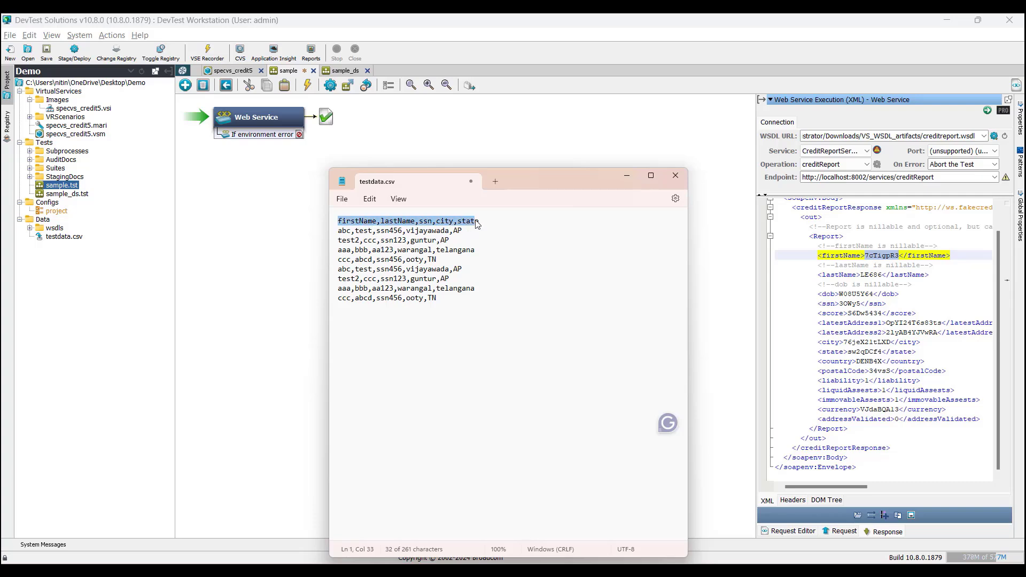
left_click(427, 231)
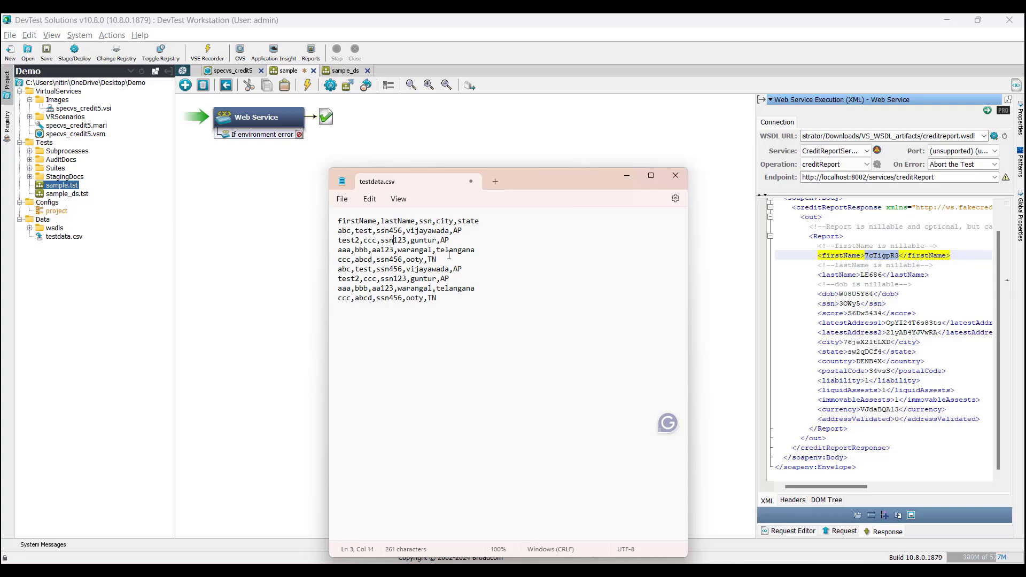
left_click(624, 176)
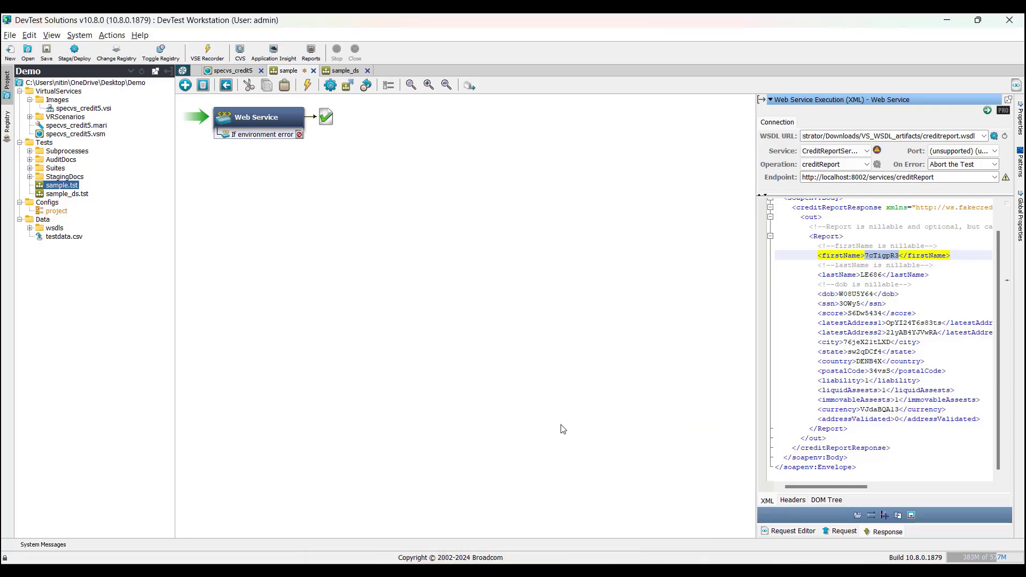
Switch back to the DevTest Portal and open the WSDL virtual service for editing
left_click(550, 571)
left_click(674, 526)
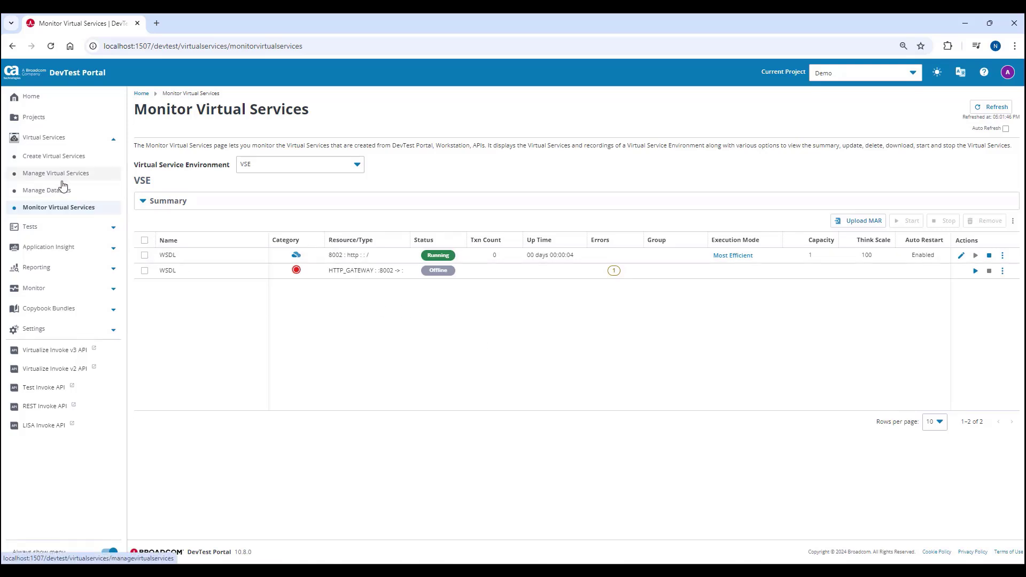
left_click(59, 174)
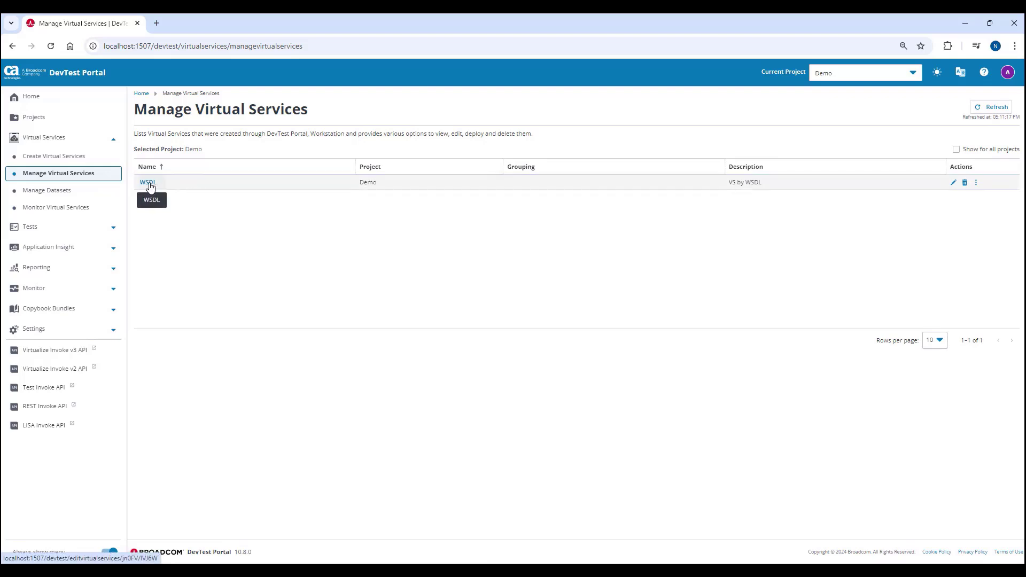
left_click(149, 183)
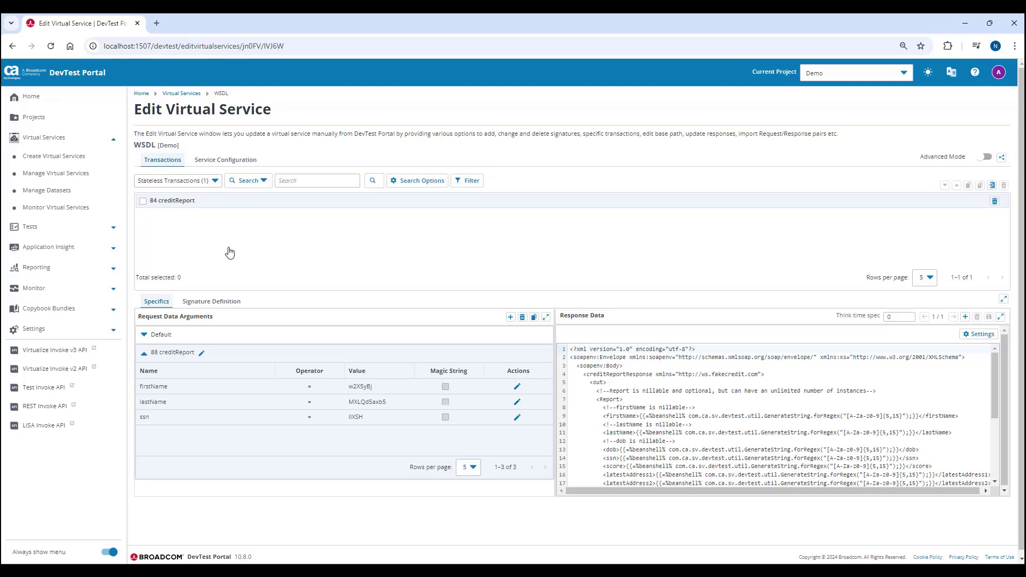
Enable Data Driven Behavior in the creditReport signature definition using the existing testdata (csv) data set, and save it
left_click(222, 303)
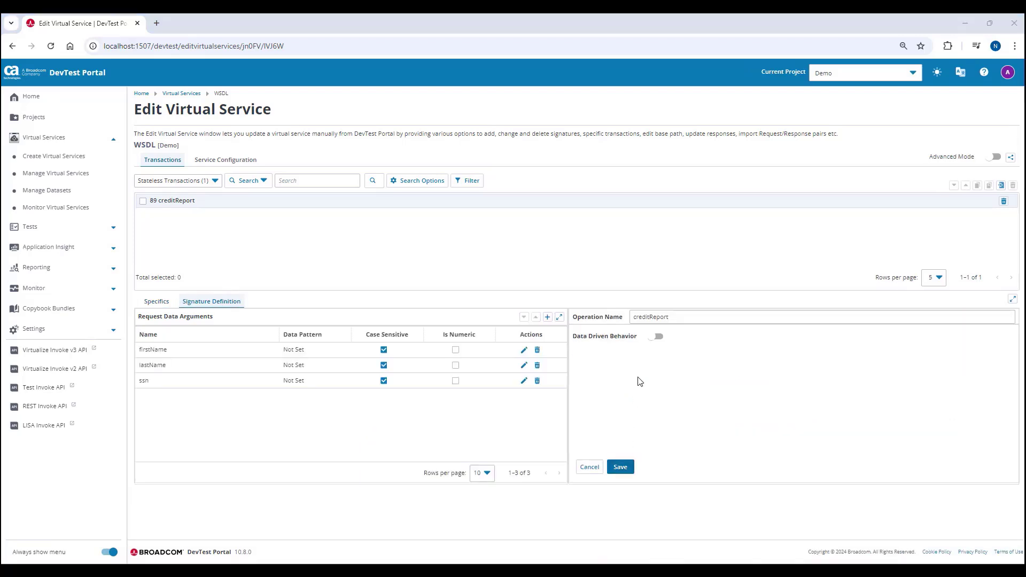
left_click(658, 337)
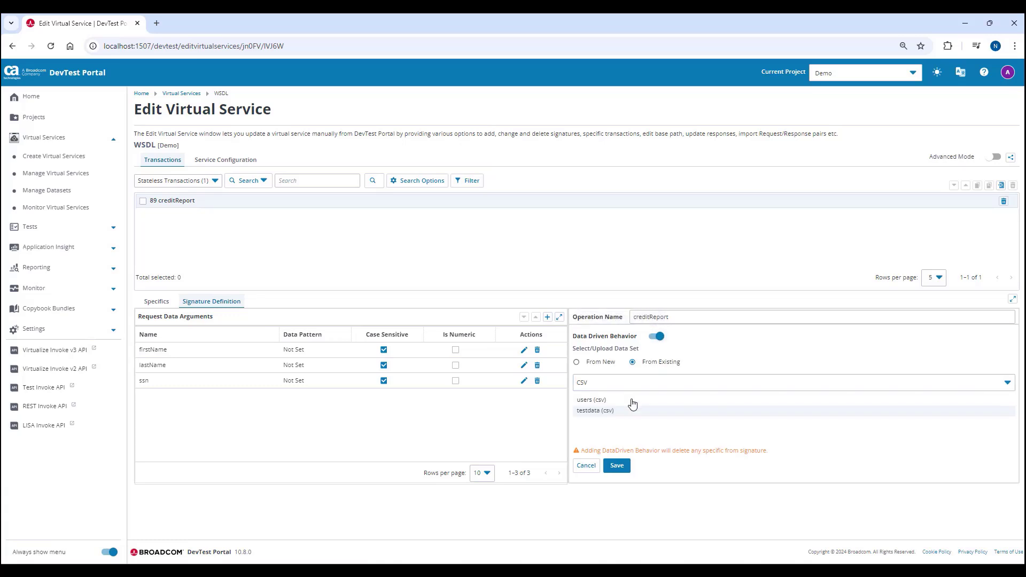
left_click(625, 416)
left_click(617, 466)
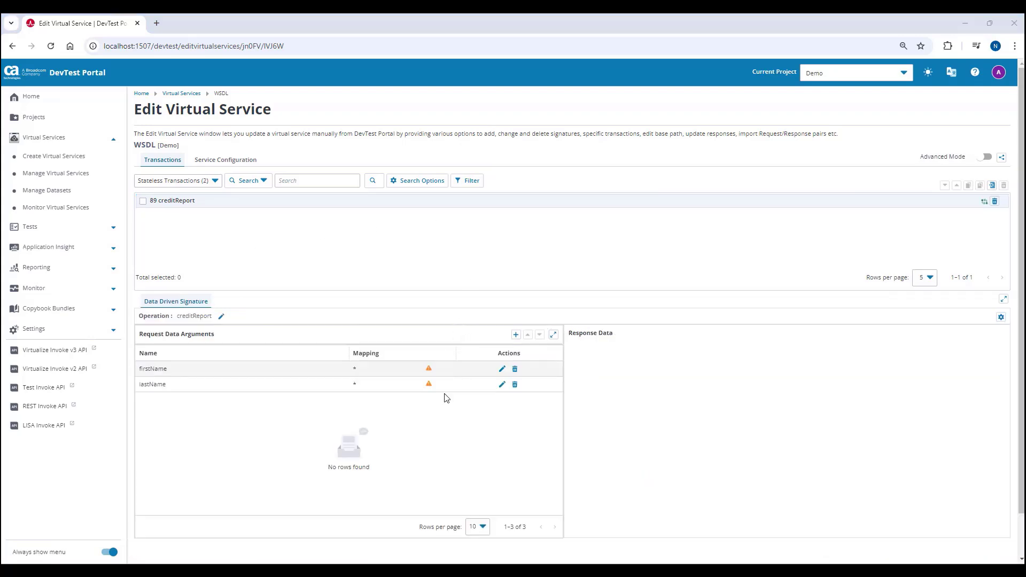
Map the firstName request argument of creditReport to the firstName data set column and save the row
left_click(501, 370)
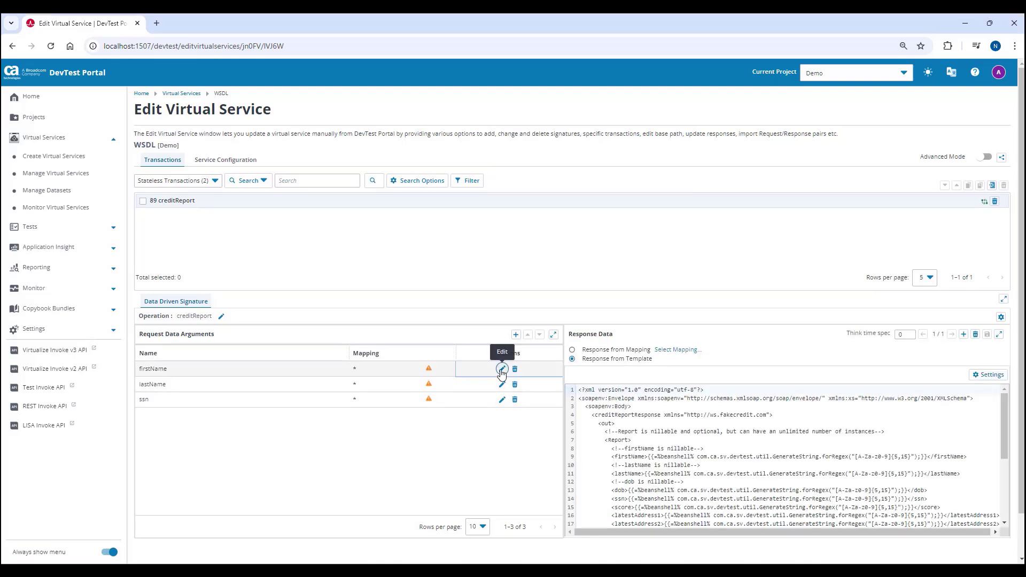
left_click(444, 369)
left_click(426, 385)
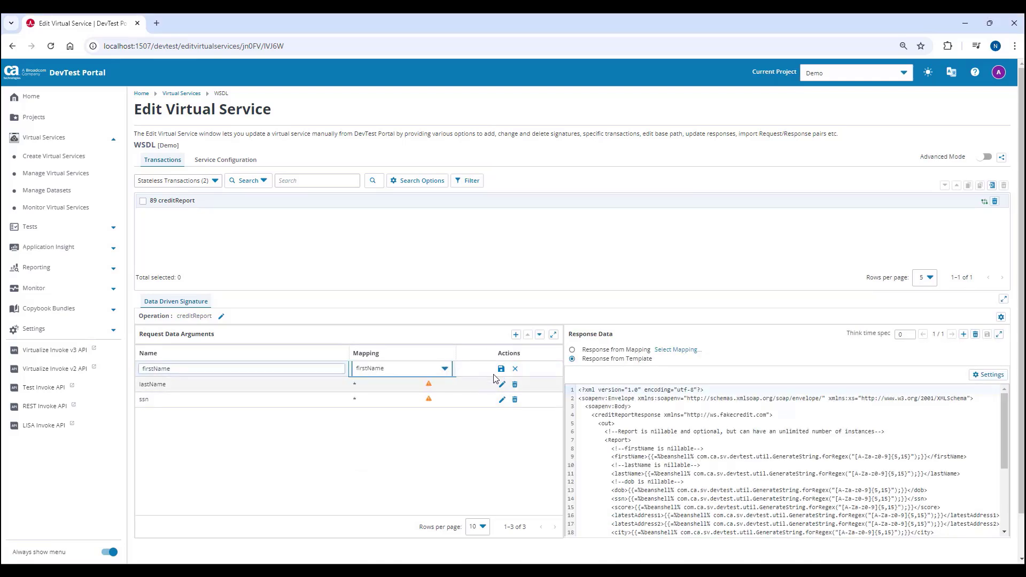
left_click(500, 370)
Map the lastName request argument to the lastName data set column and save the row
left_click(437, 383)
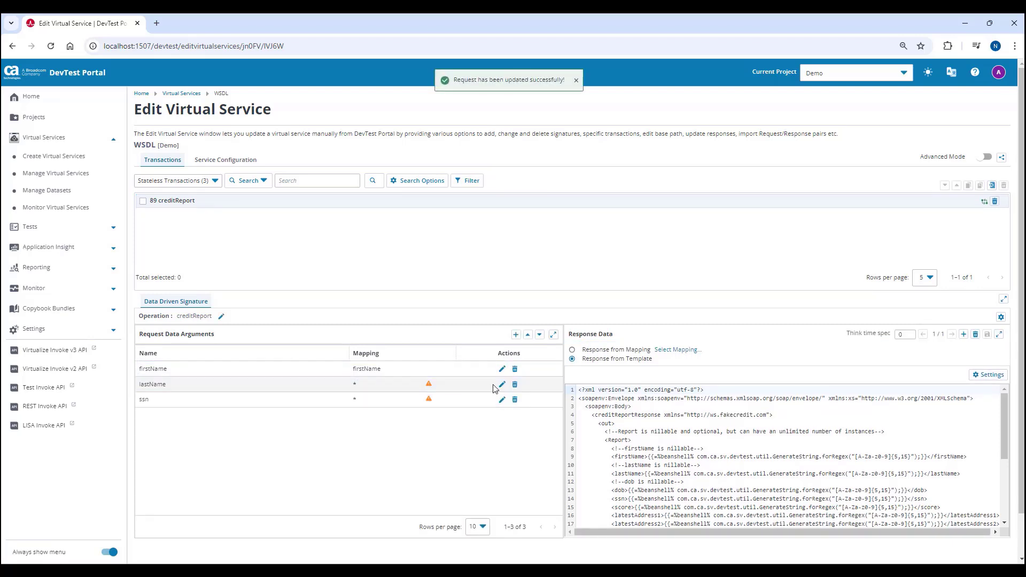
left_click(497, 388)
left_click(500, 385)
left_click(432, 386)
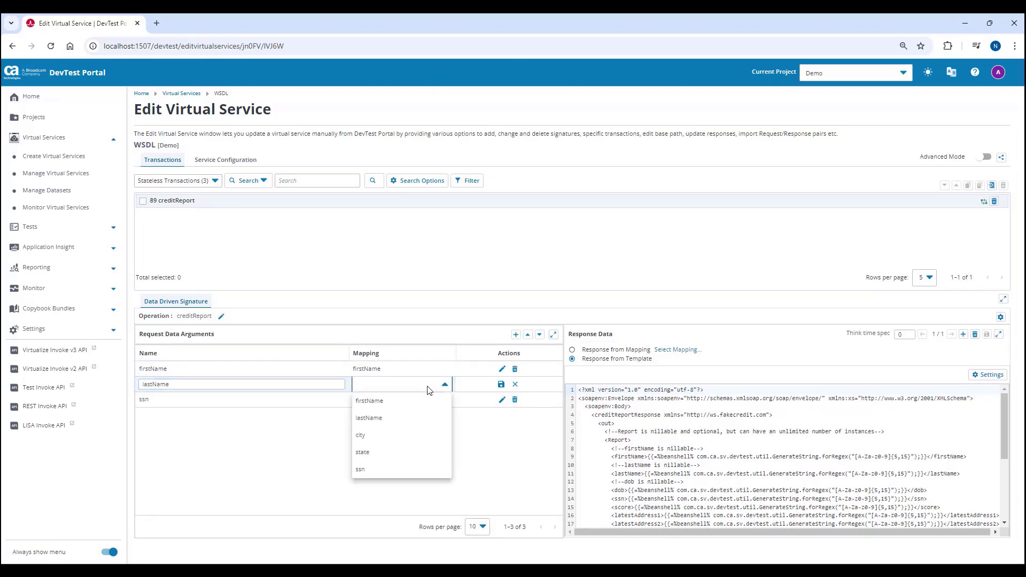
left_click(404, 418)
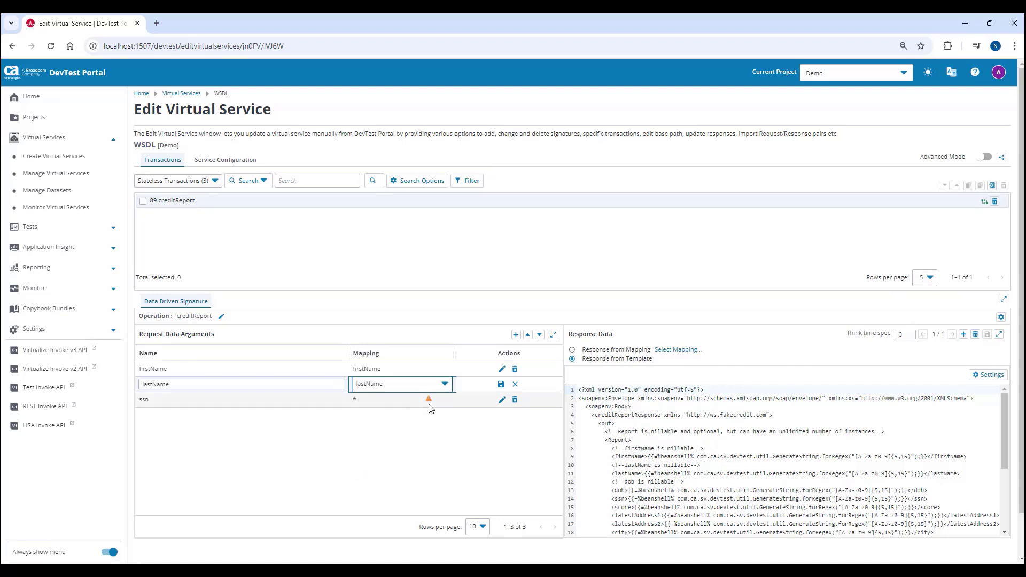
left_click(501, 385)
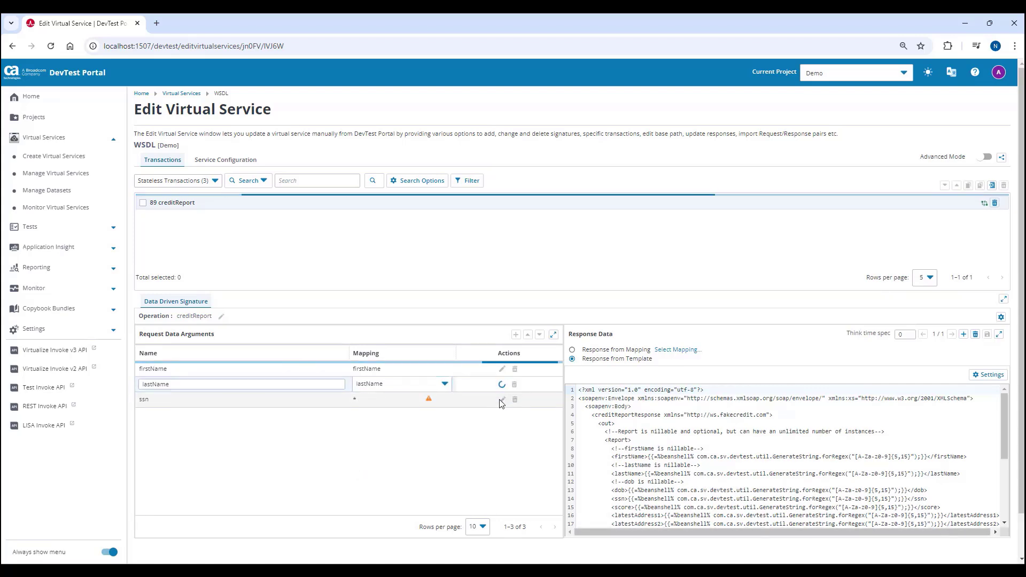
Map the ssn request argument to the ssn data set column and save the row
left_click(502, 400)
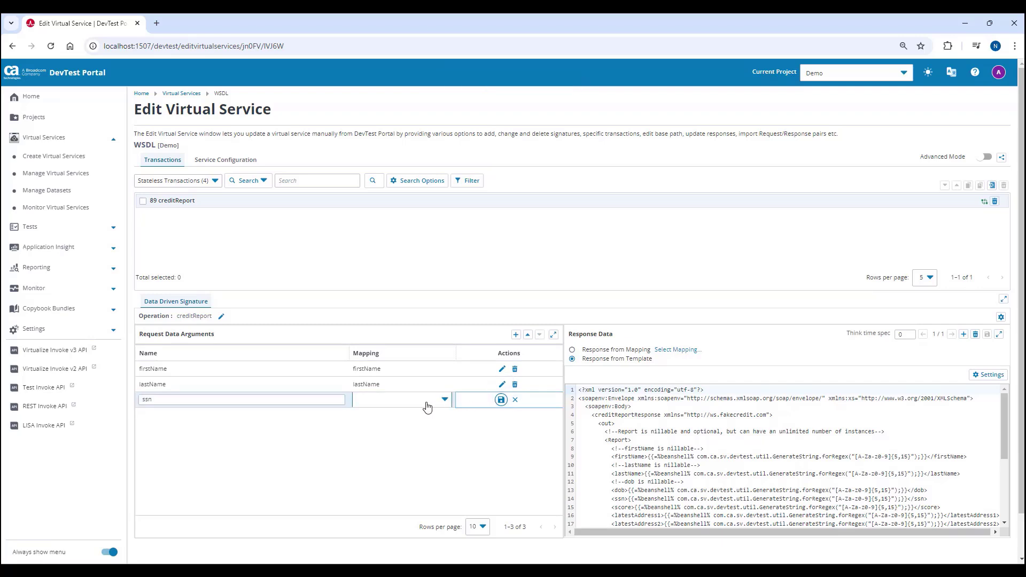
left_click(423, 401)
left_click(396, 484)
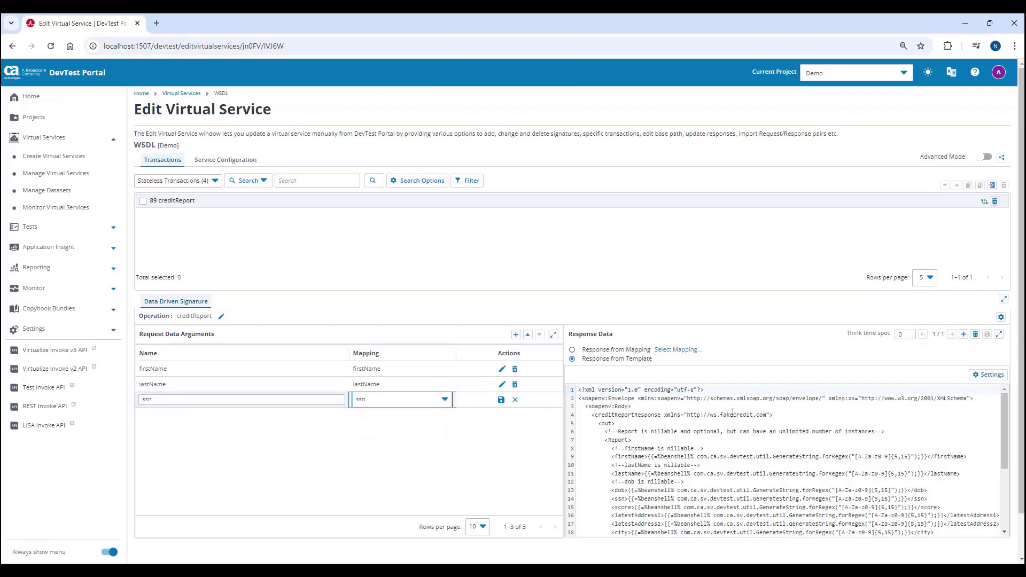
left_click(501, 400)
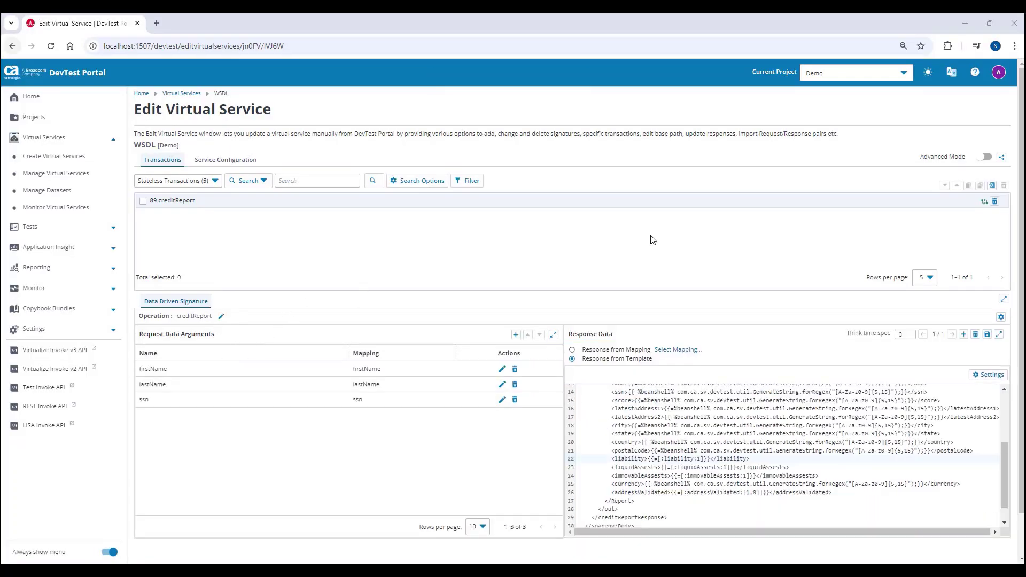
Replace the response template's Report block with the Notepad version using {{firstName}}, {{lastName}}, {{ssn}}, {{city}} and {{state}}, and save the response
scroll(680, 436, "up", 2)
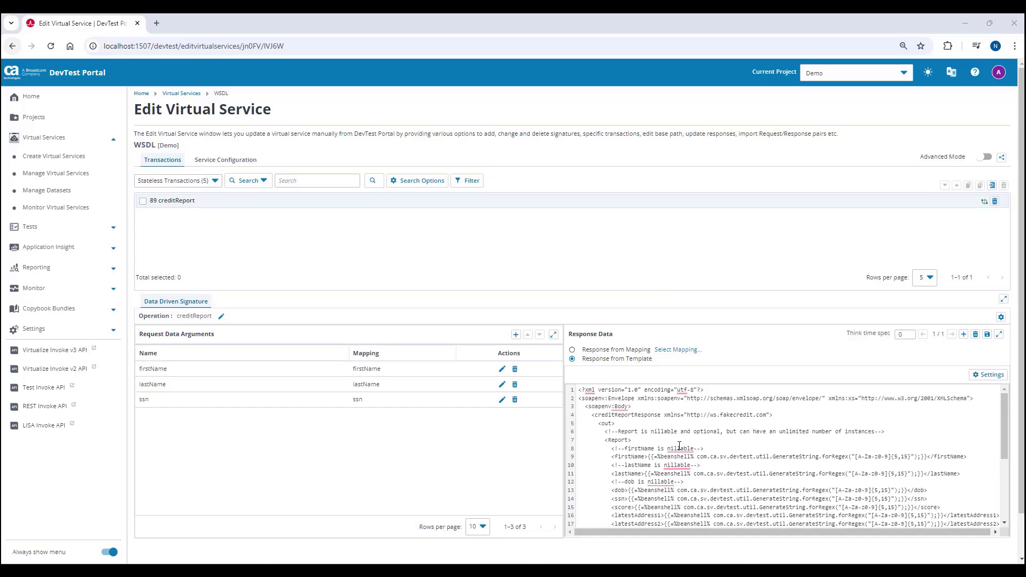
scroll(678, 446, "down", 2)
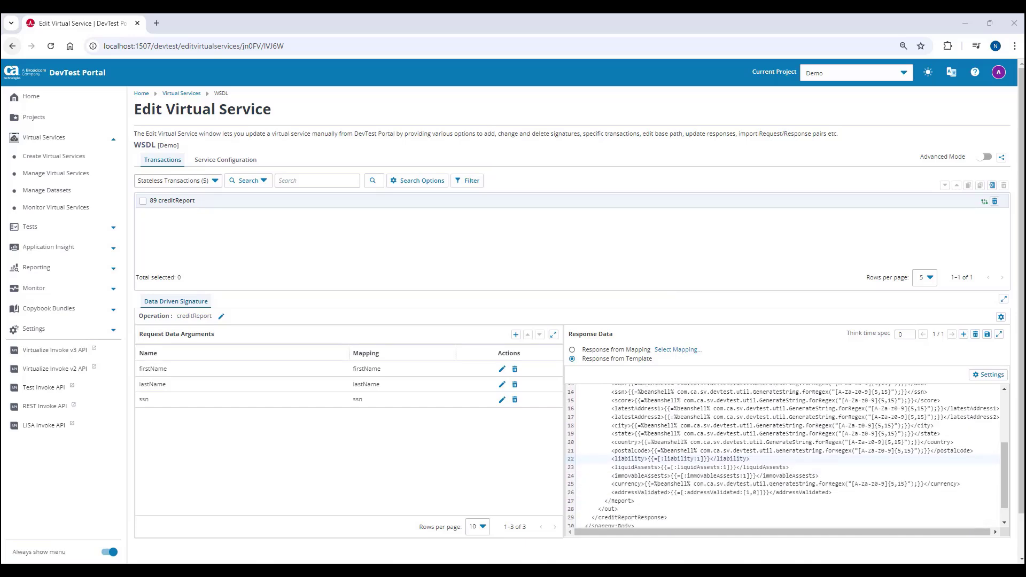
left_click(604, 513)
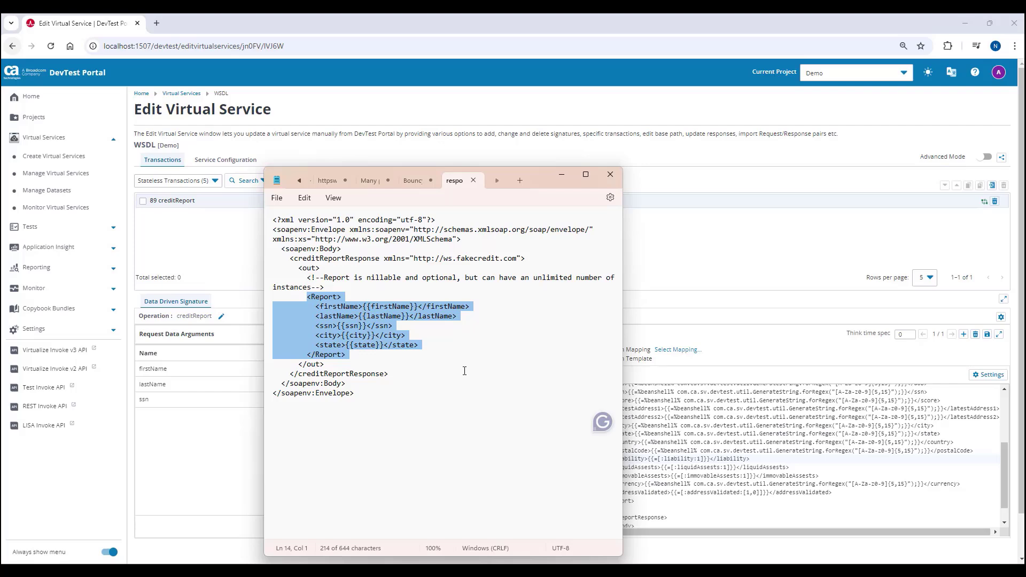
left_click(561, 175)
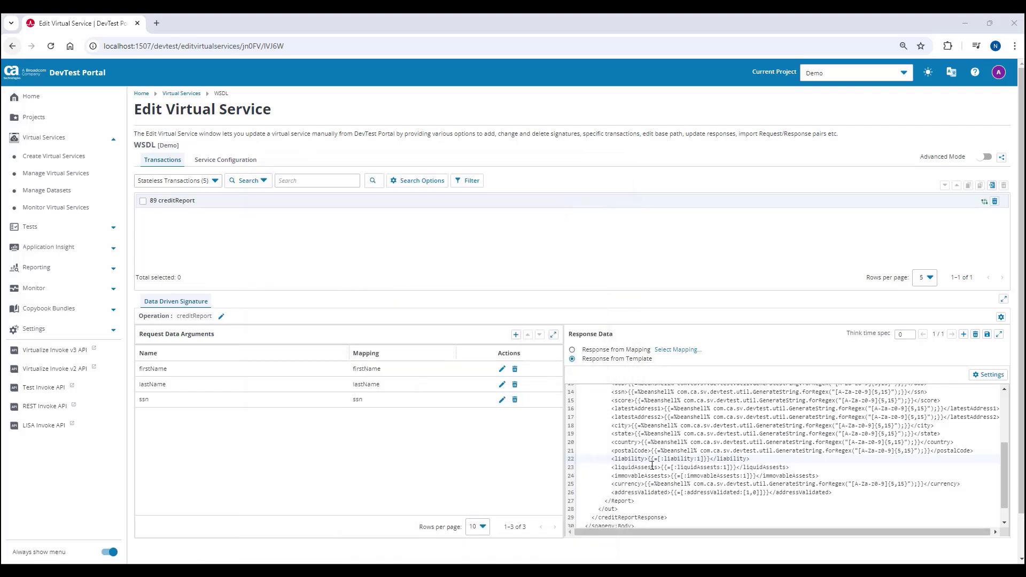
scroll(652, 466, "up", 3)
left_click_drag(597, 439, 650, 502)
key("BackSpace")
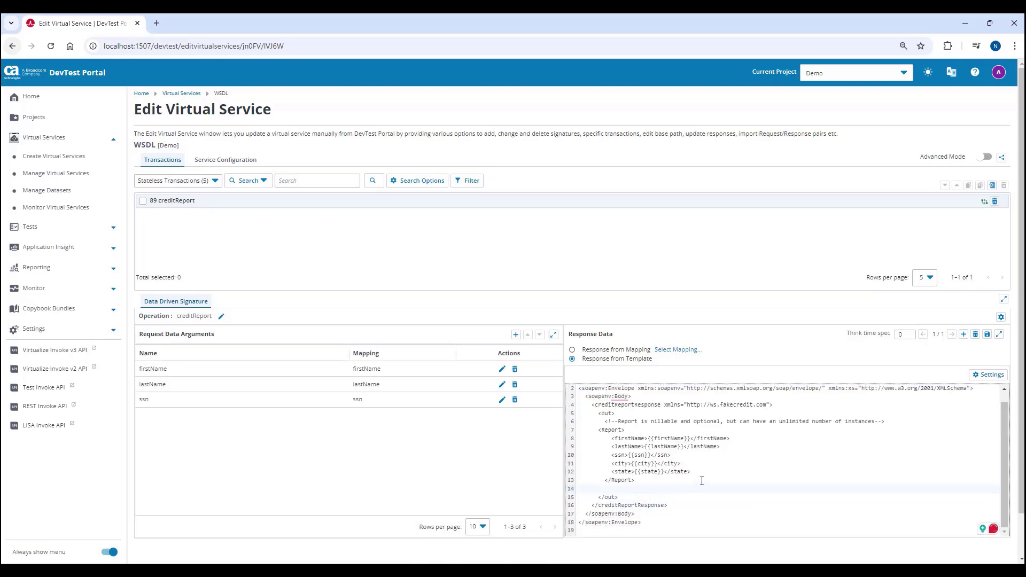
left_click(988, 336)
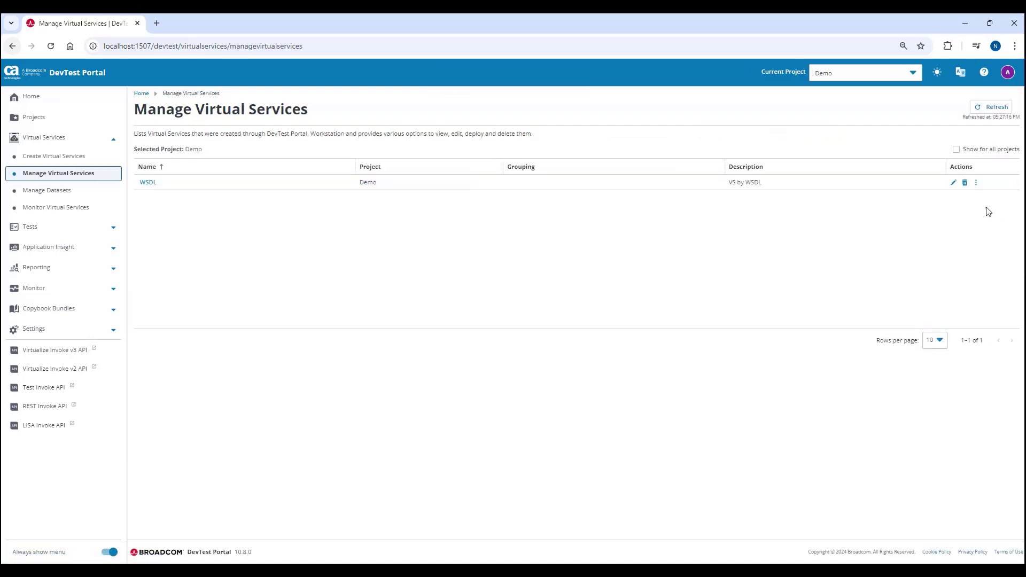
Deploy the WSDL virtual service to the VSE server with a think time scale of 100%, and open the virtual service monitor
left_click(976, 184)
left_click(968, 197)
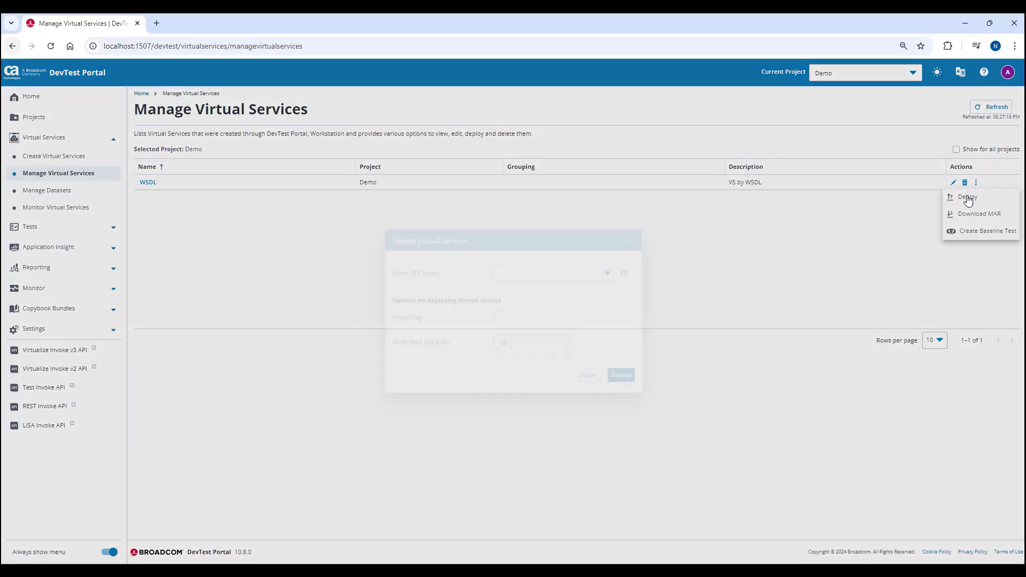
left_click(620, 377)
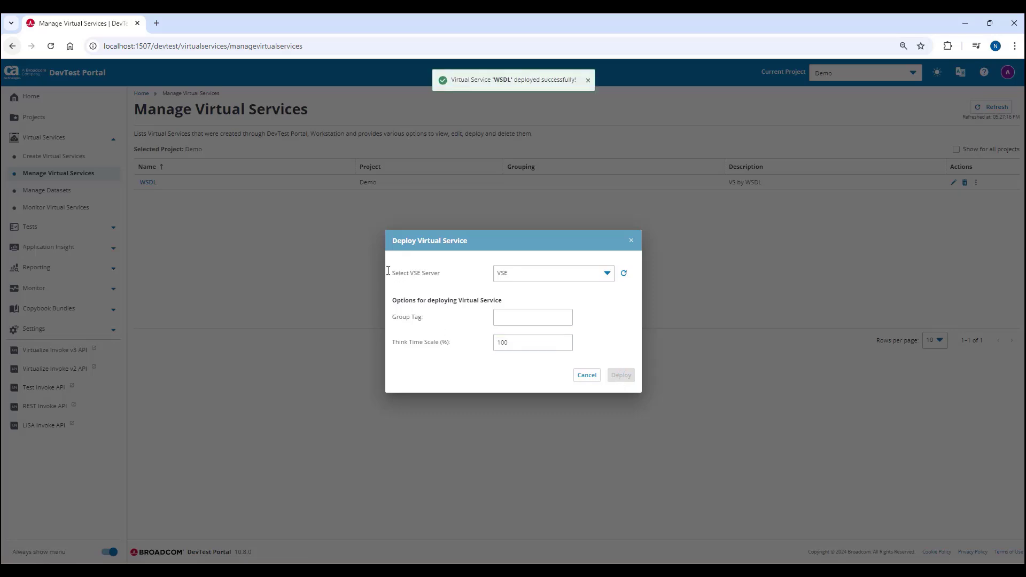
left_click(362, 257)
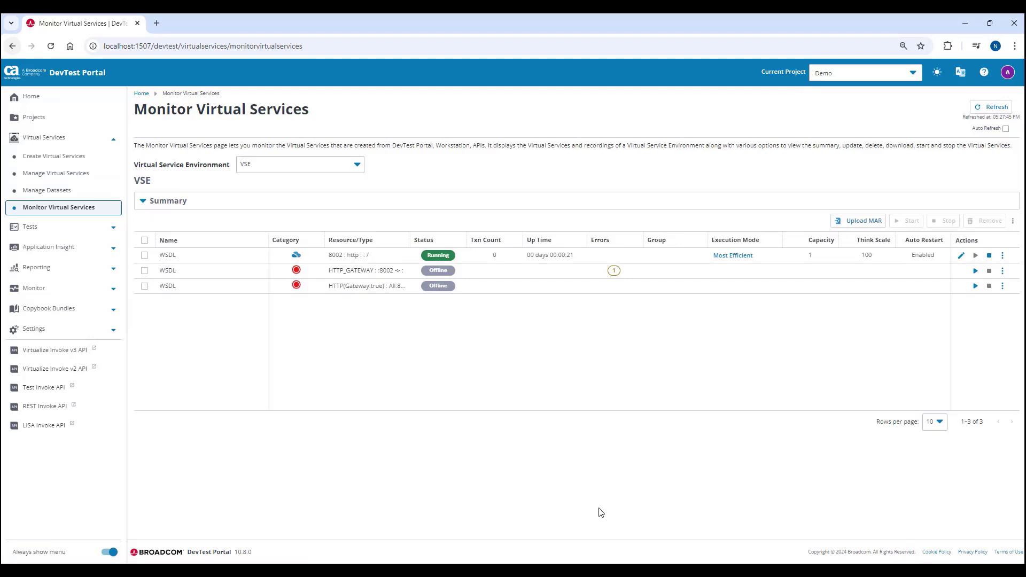
Switch to DevTest Workstation and open the Web Service step of the sample_ds test to view its request values
left_click(610, 569)
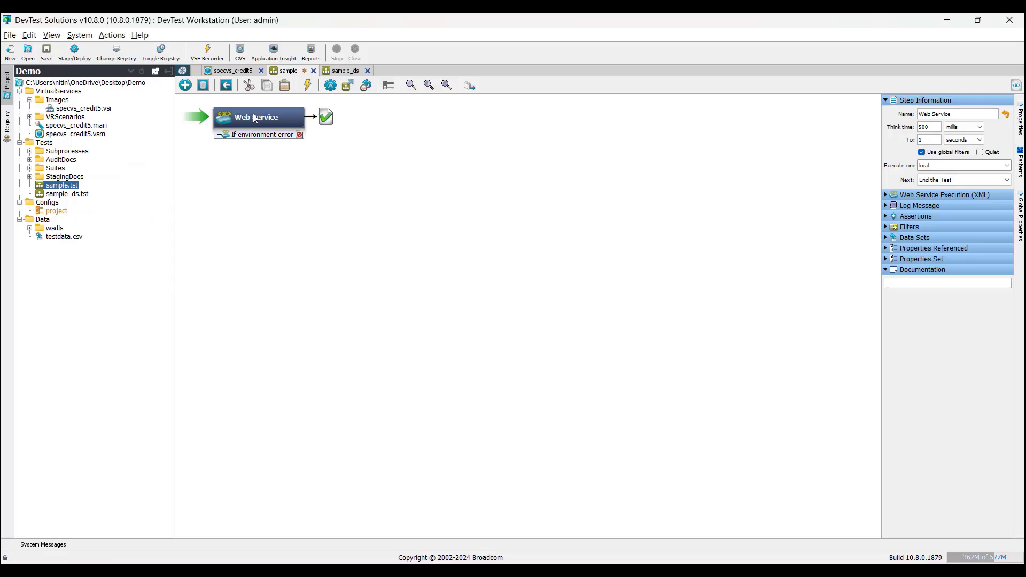
double_click(254, 117)
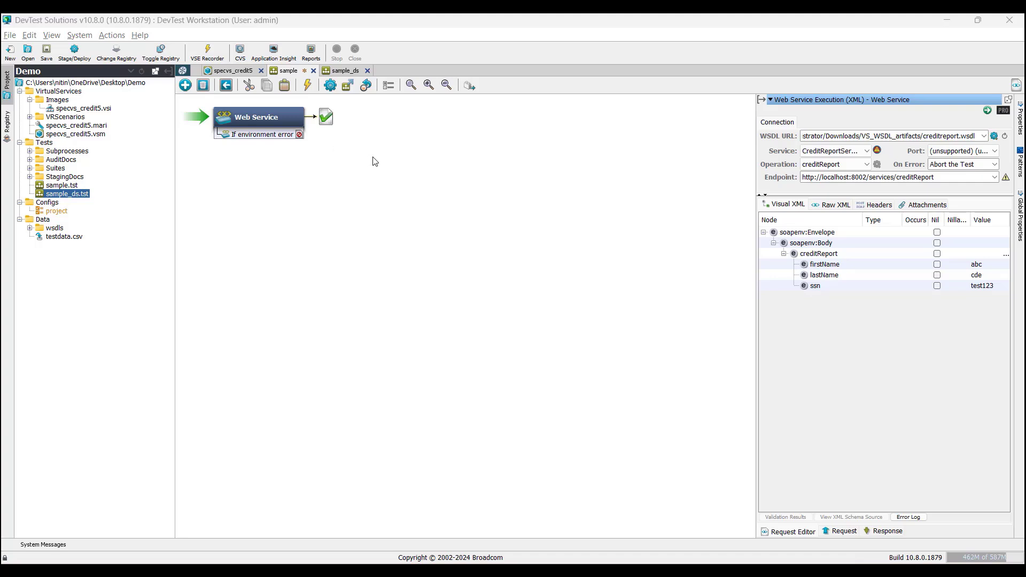
left_click(344, 71)
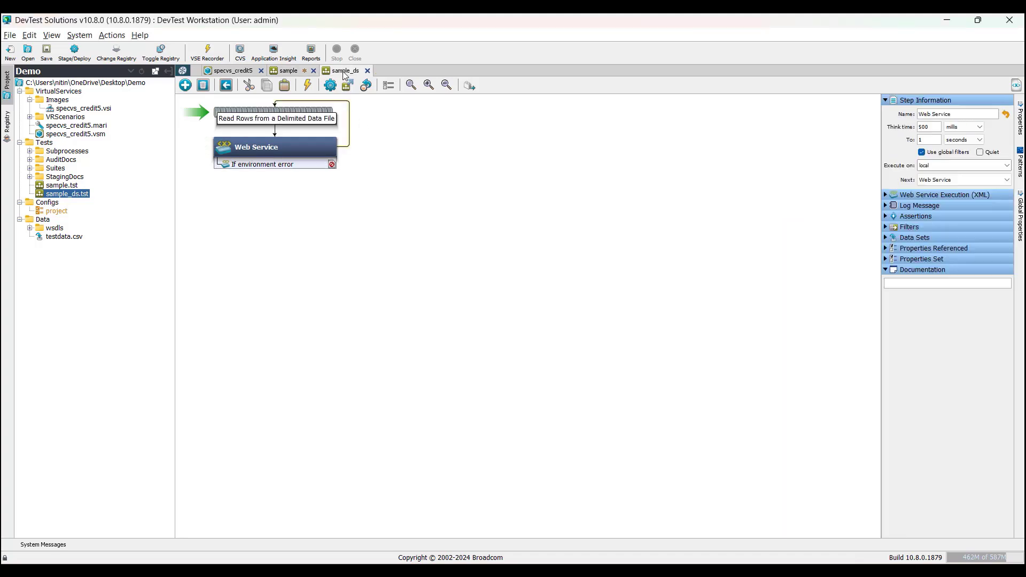
double_click(277, 149)
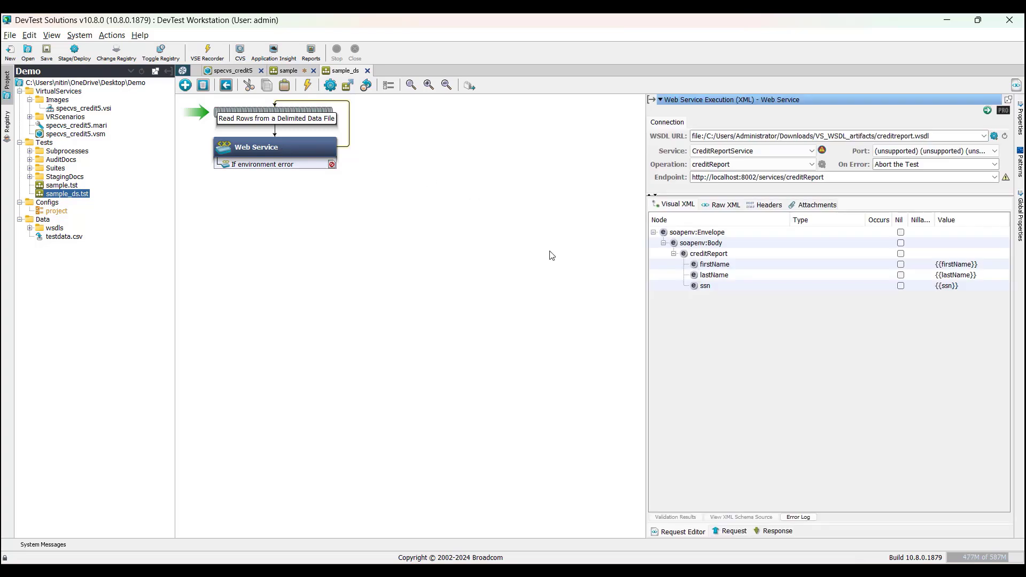
Start an interactive test run of sample_ds and execute its Web Service step once
left_click(330, 87)
left_click(356, 176)
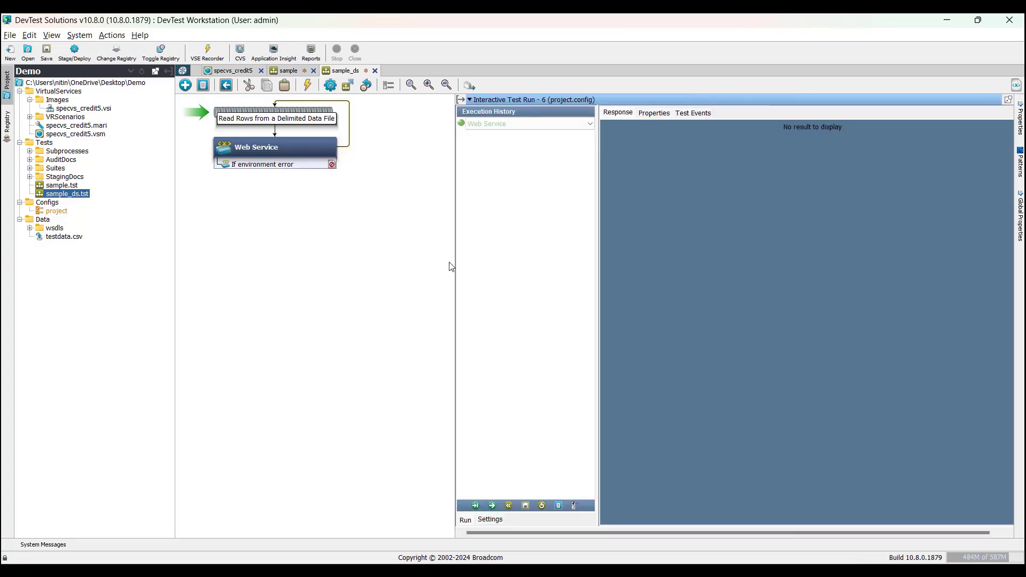
left_click(492, 505)
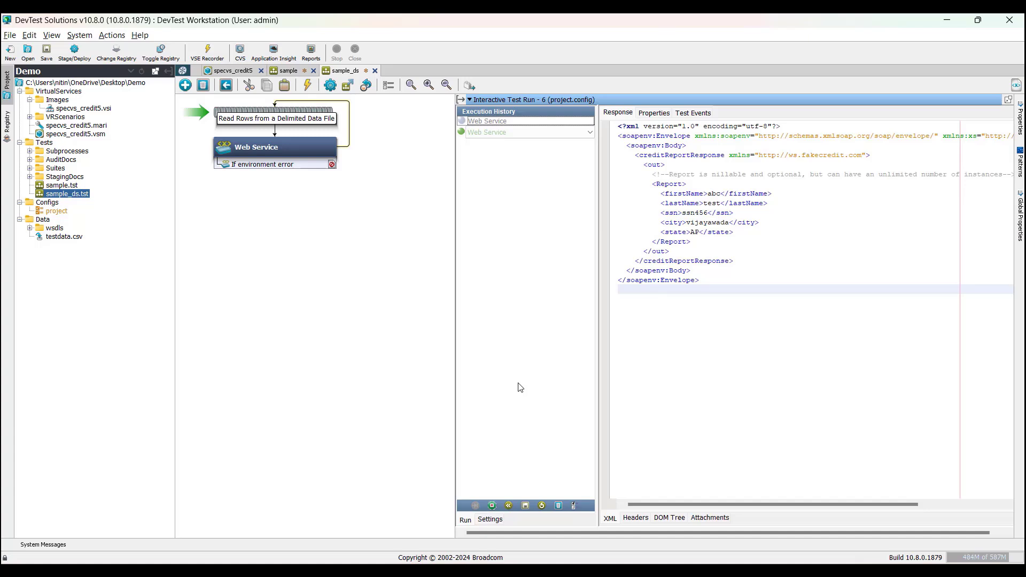